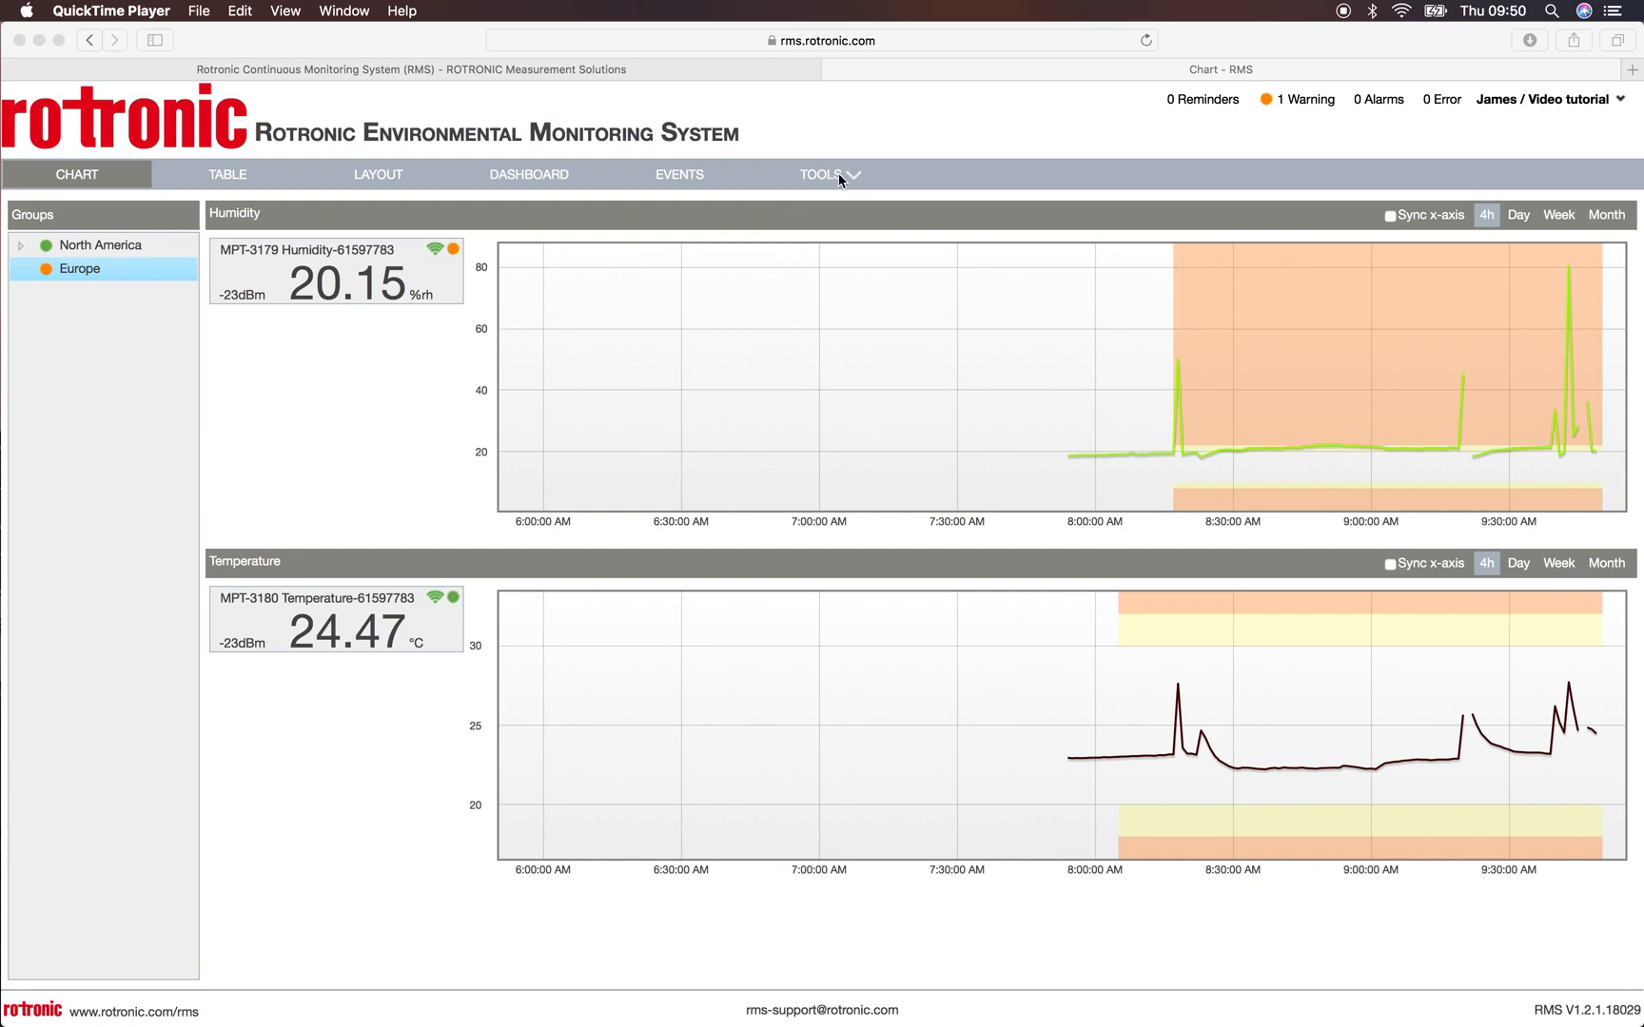
# Step: Open the data analysis tool, load the last 24h of data and expand the North America group
pyautogui.click(839, 175)
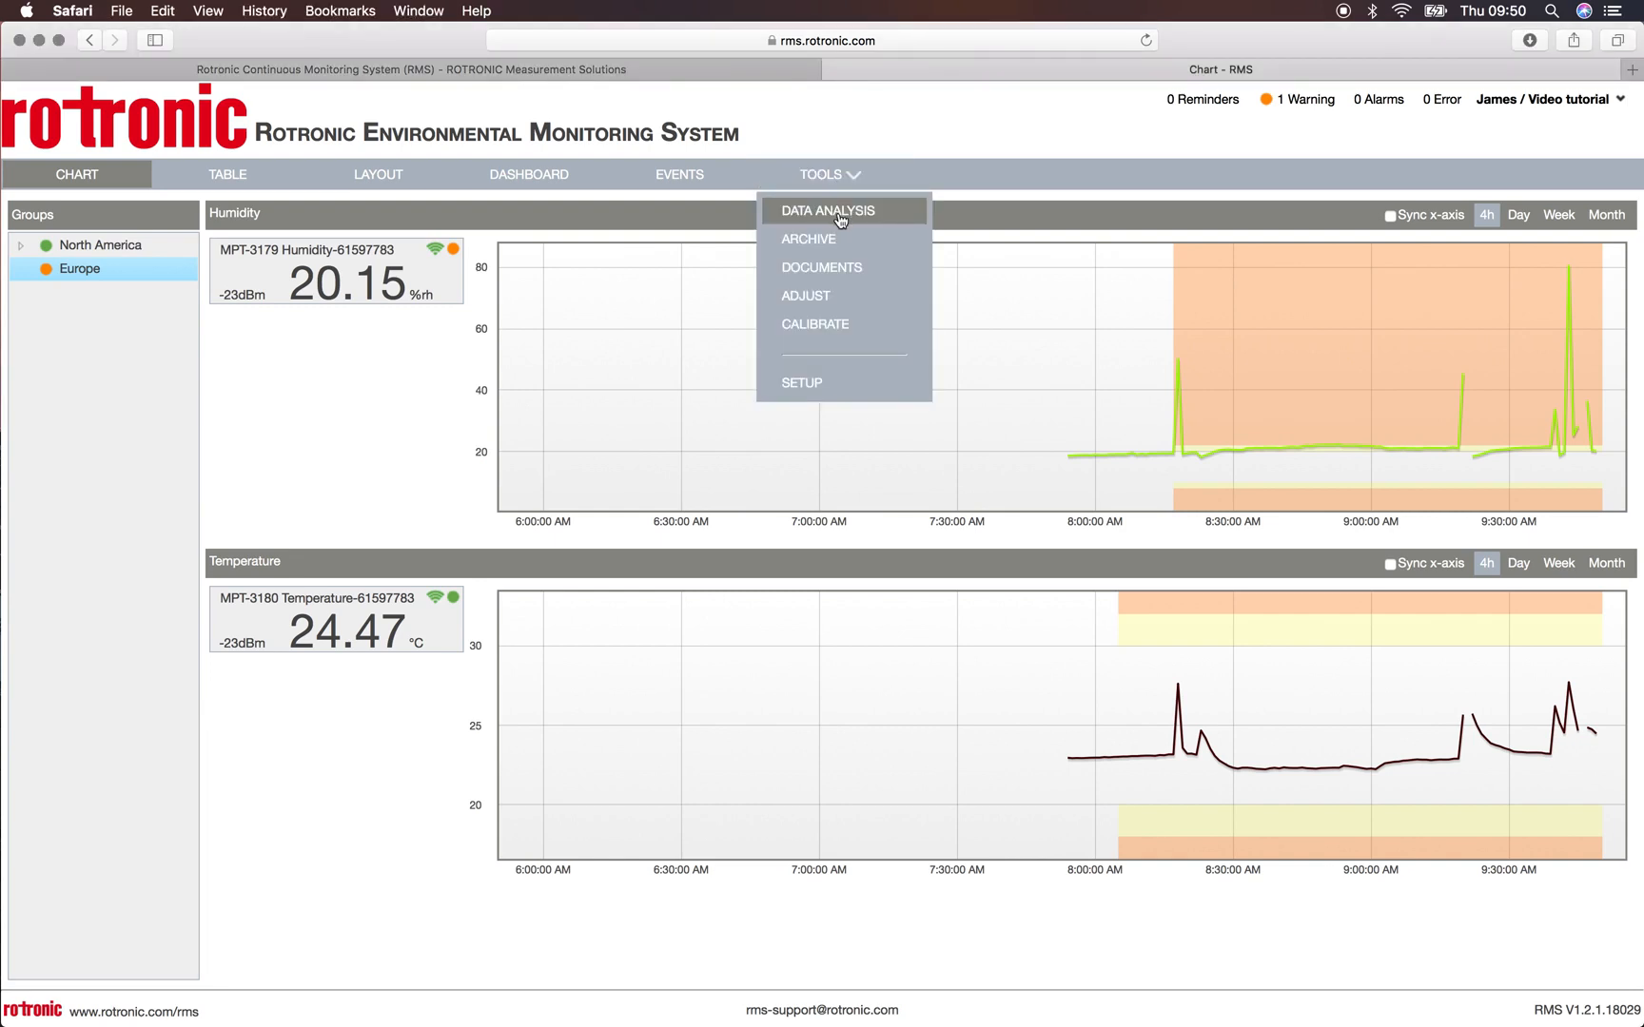
pyautogui.click(841, 217)
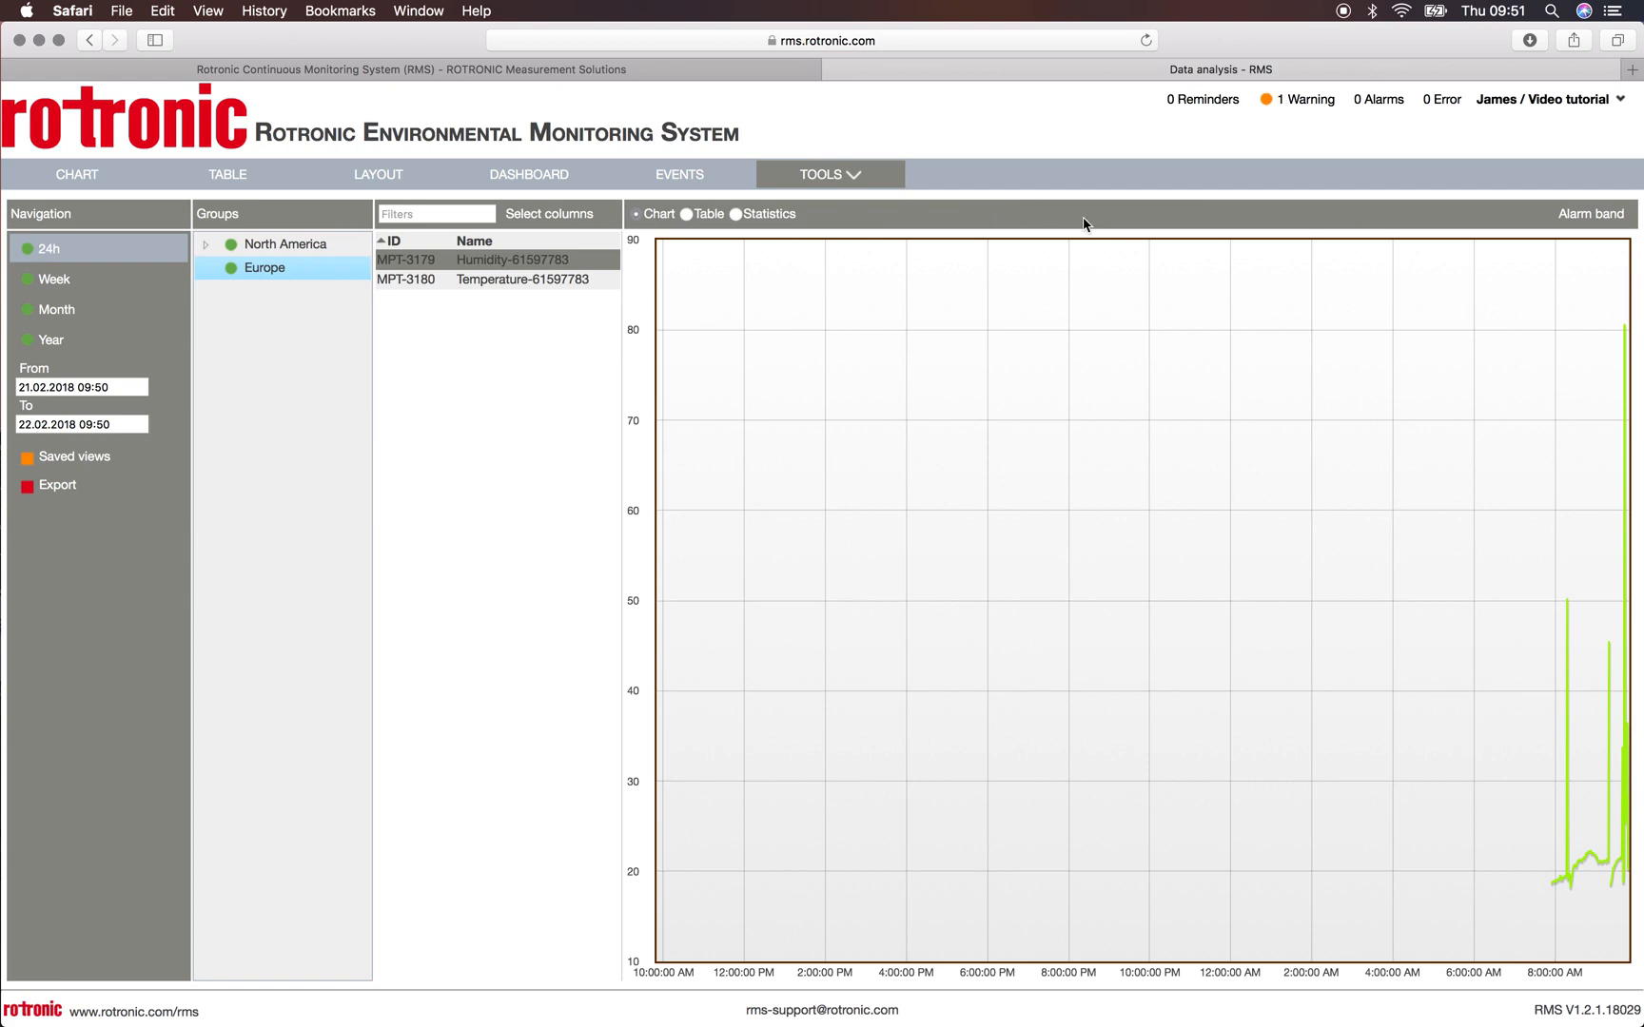
pyautogui.click(1566, 216)
pyautogui.click(57, 258)
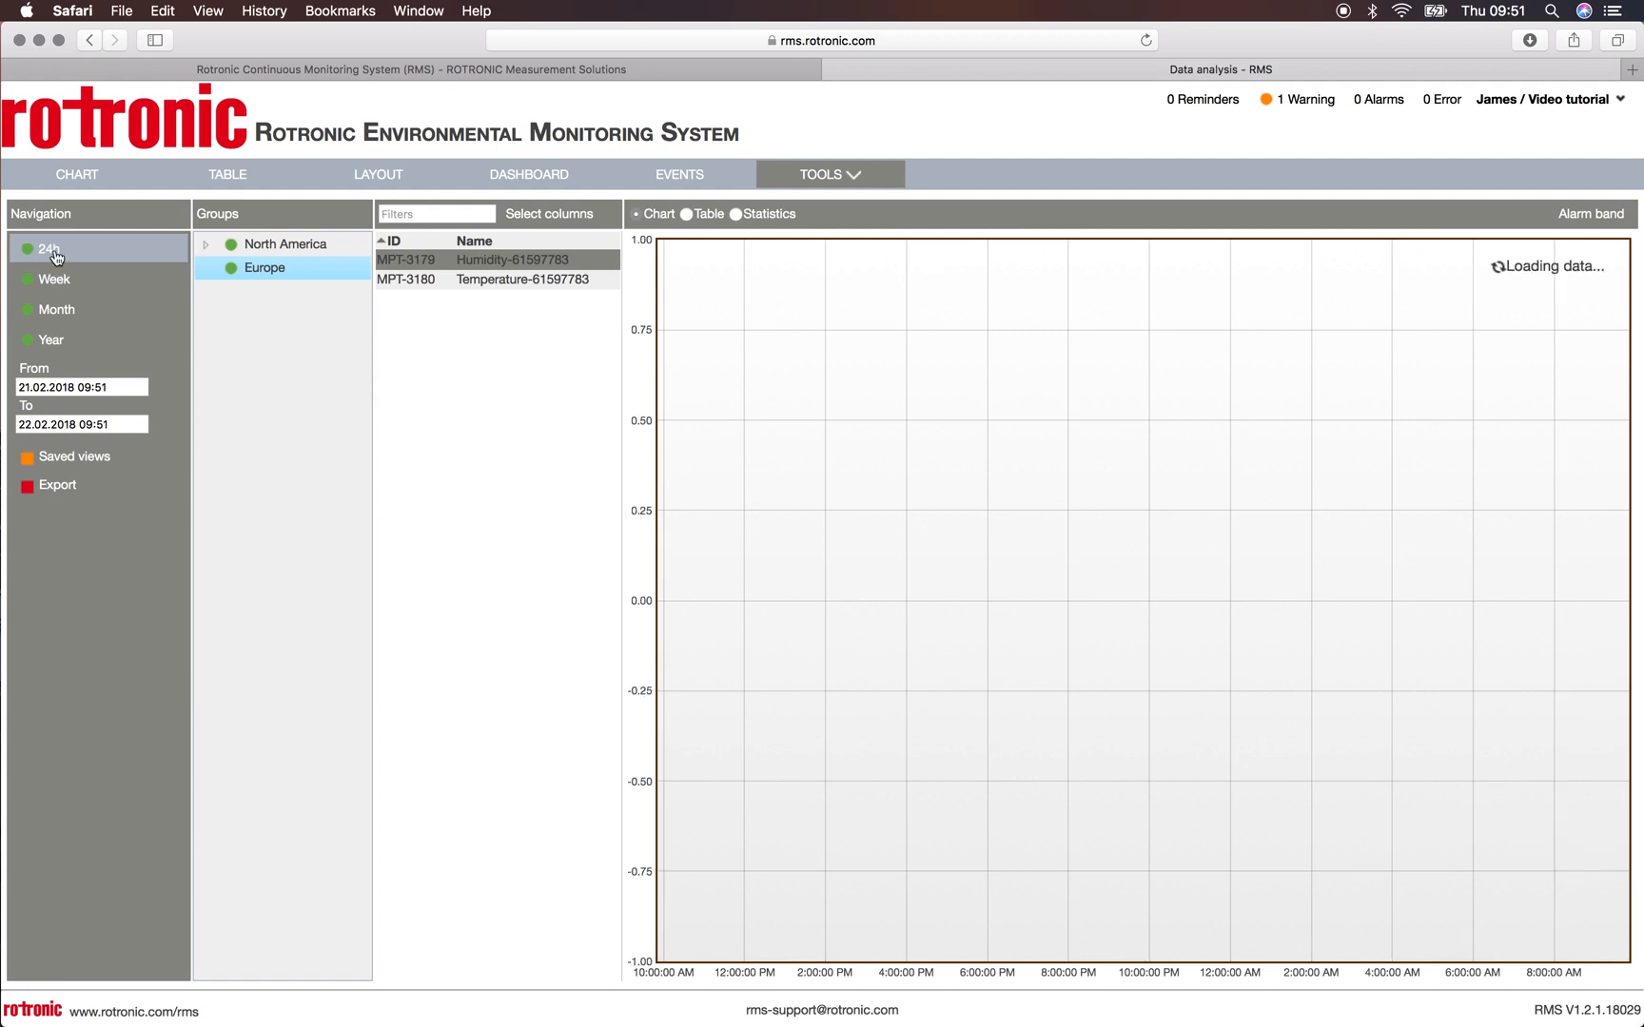
pyautogui.click(207, 245)
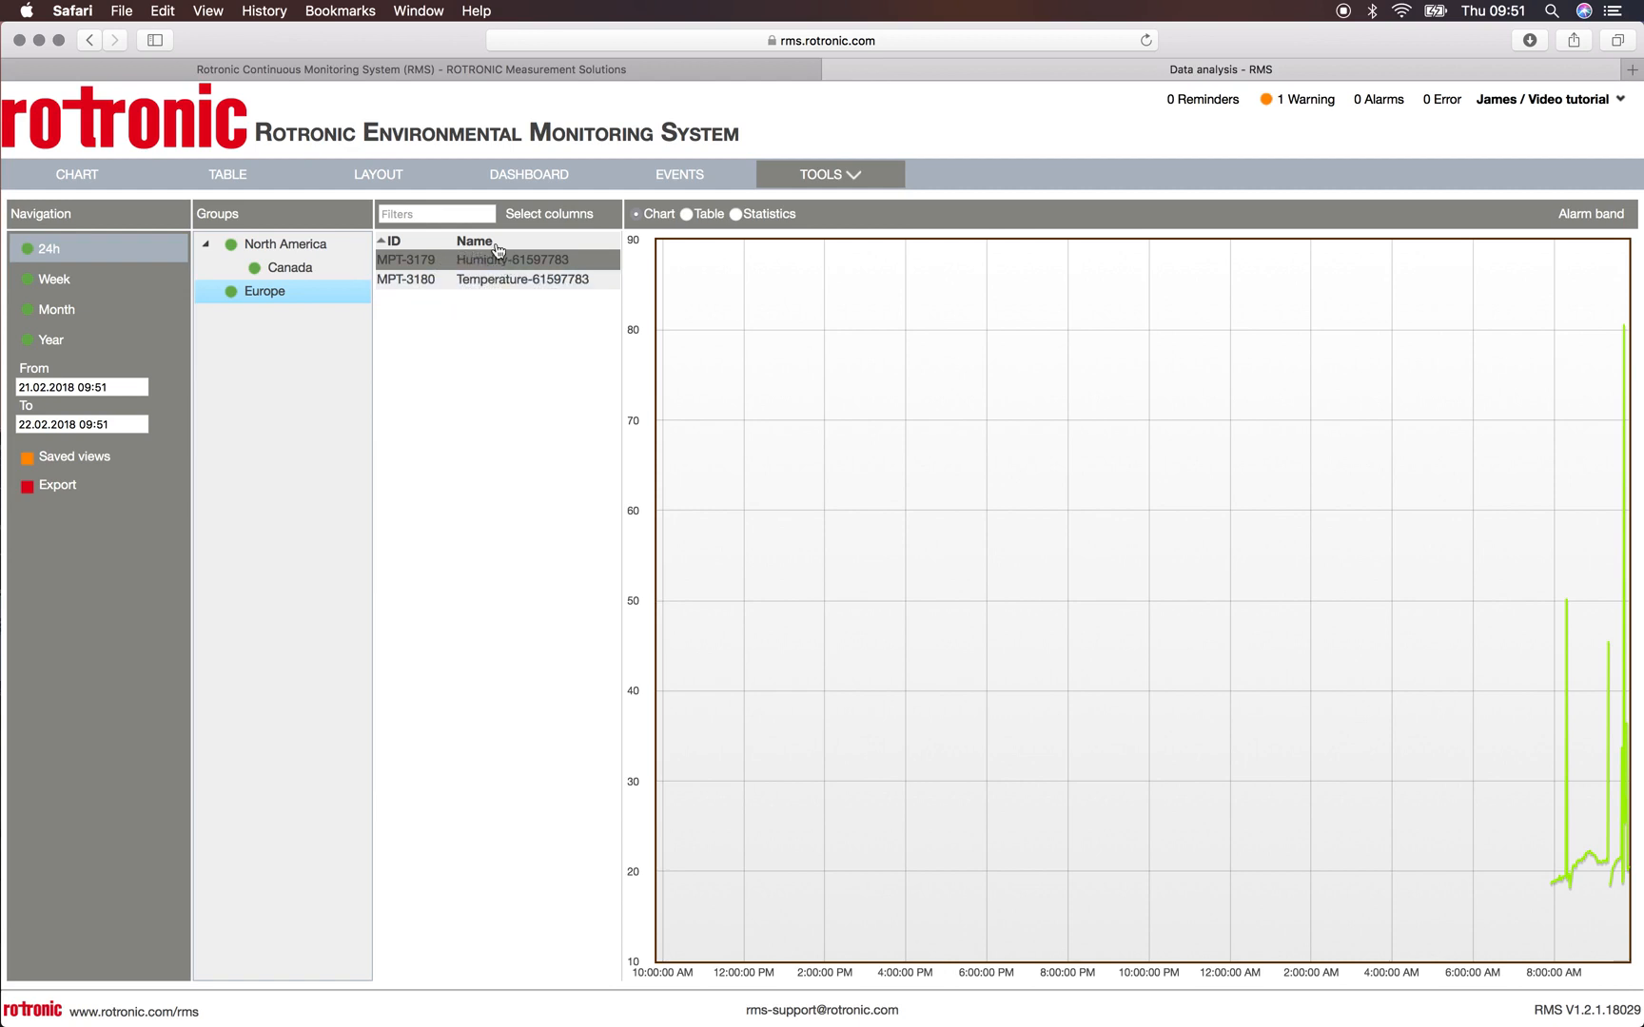
# Step: Chart the Europe group's temperature measuring point MPT-3180 with its alarm band shown
pyautogui.click(455, 283)
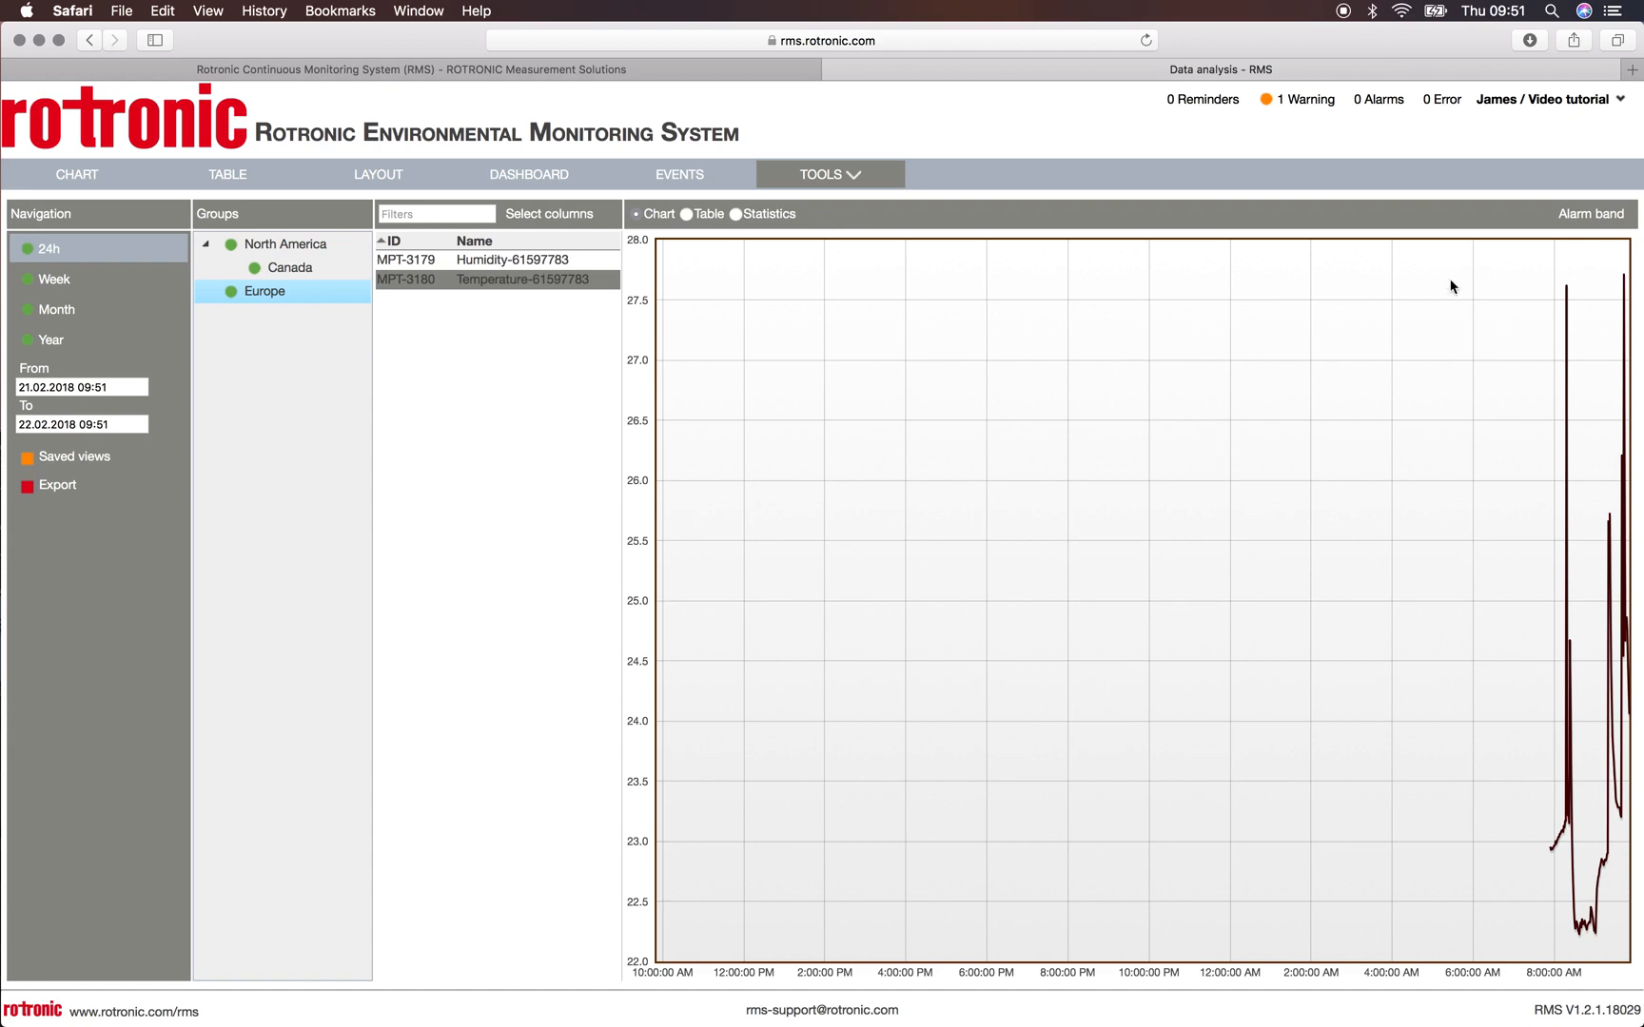
pyautogui.click(1573, 224)
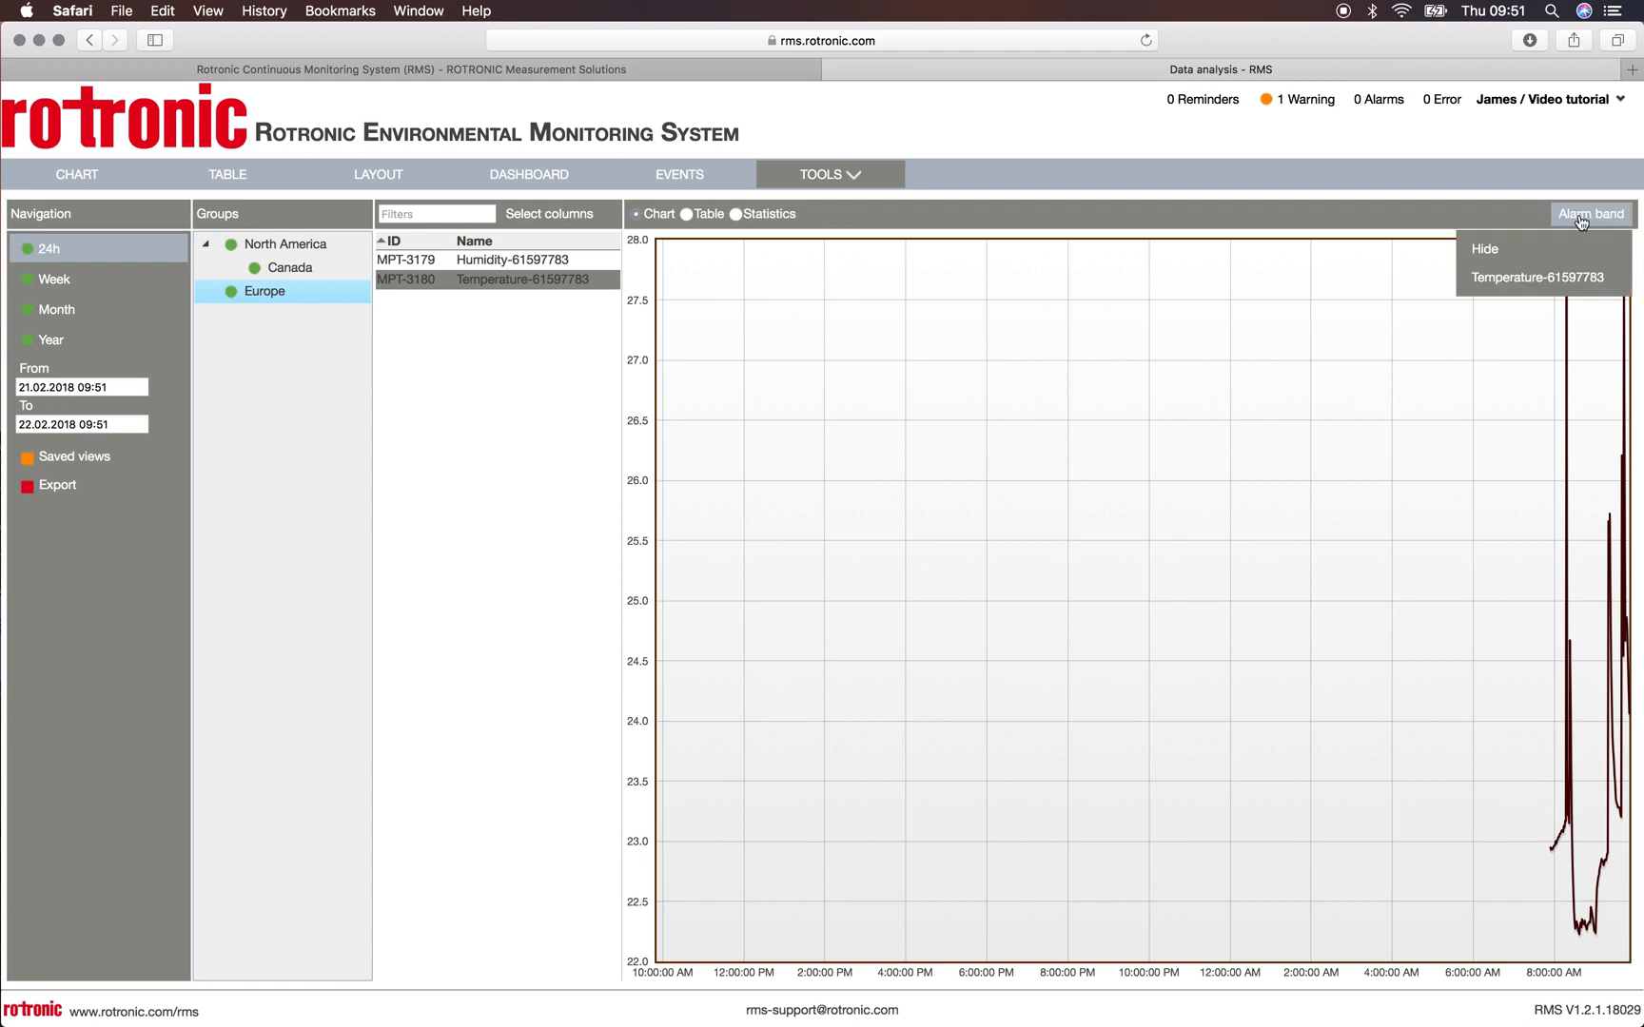
pyautogui.click(1540, 273)
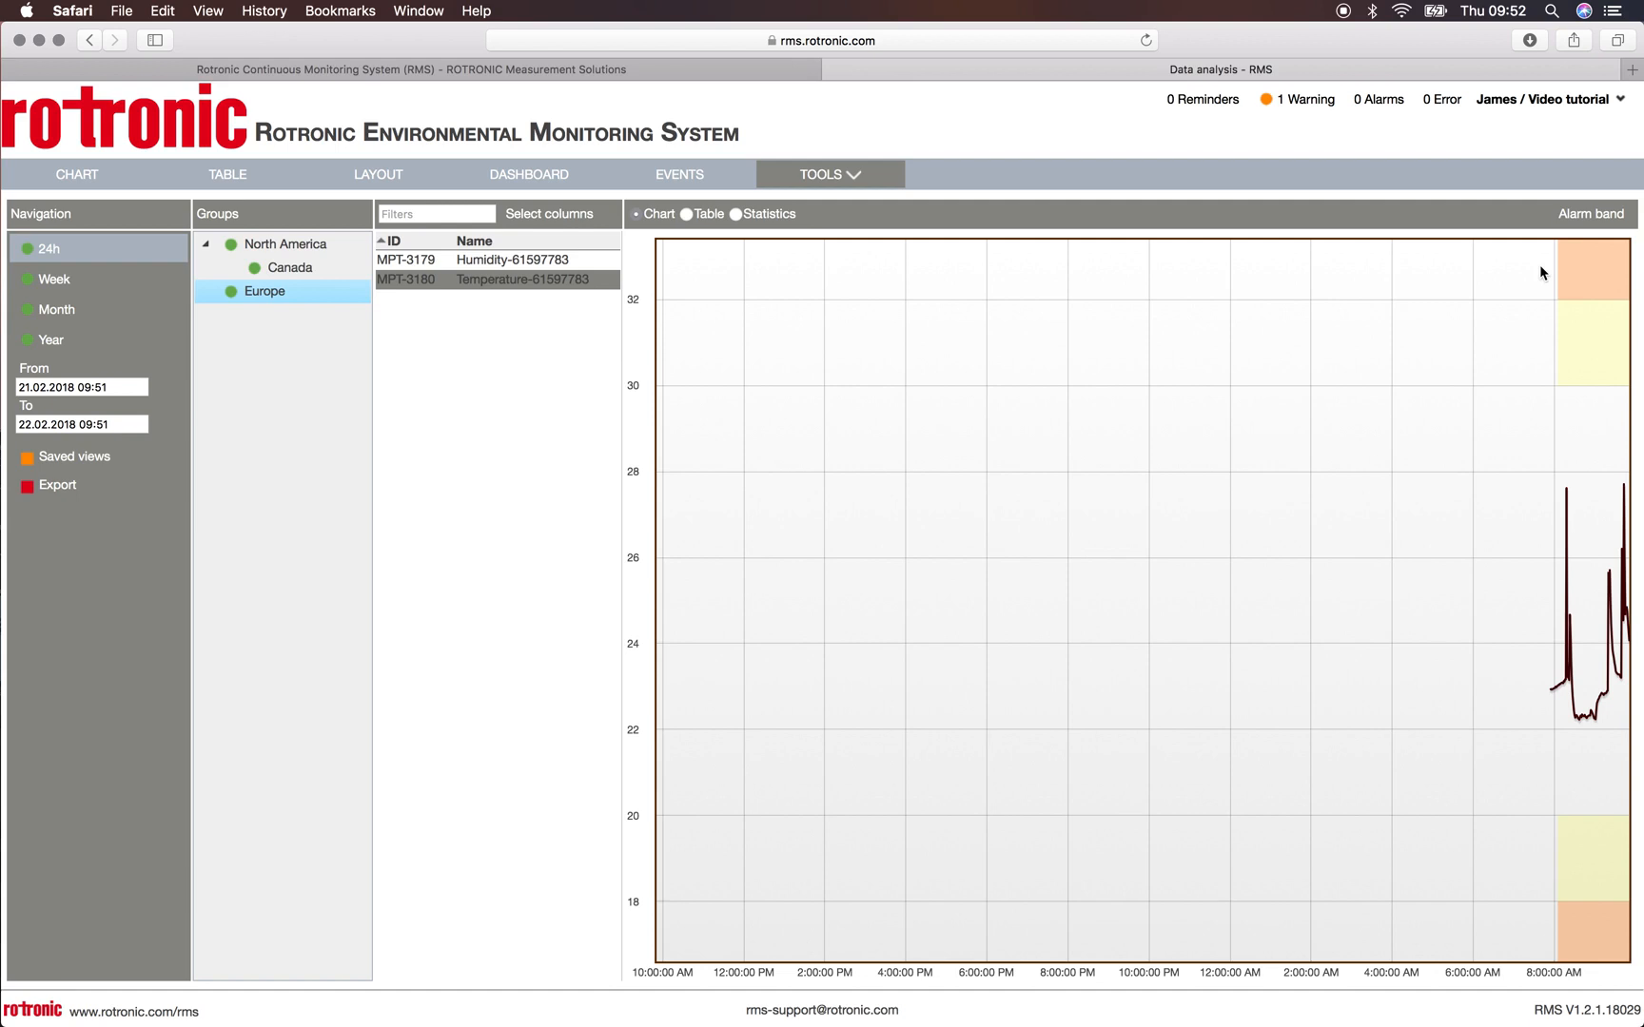
# Step: Review the temperature point's measured values as a table and as statistics
pyautogui.click(687, 215)
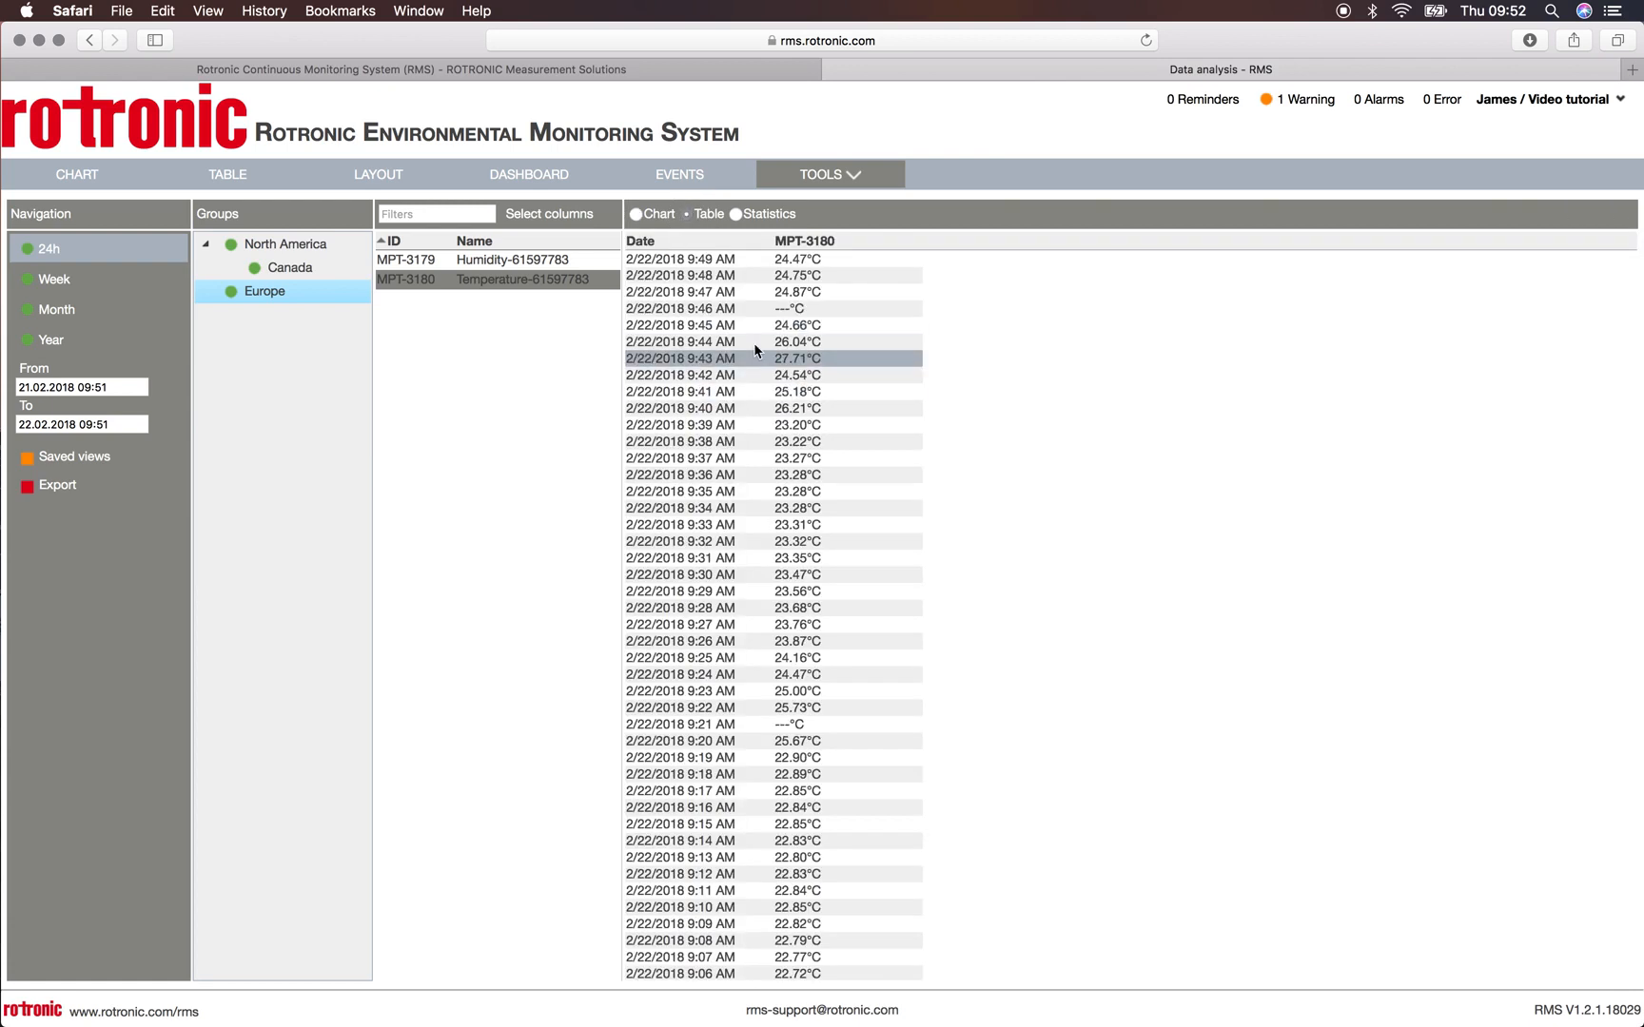
pyautogui.scroll(-10, 826, 472)
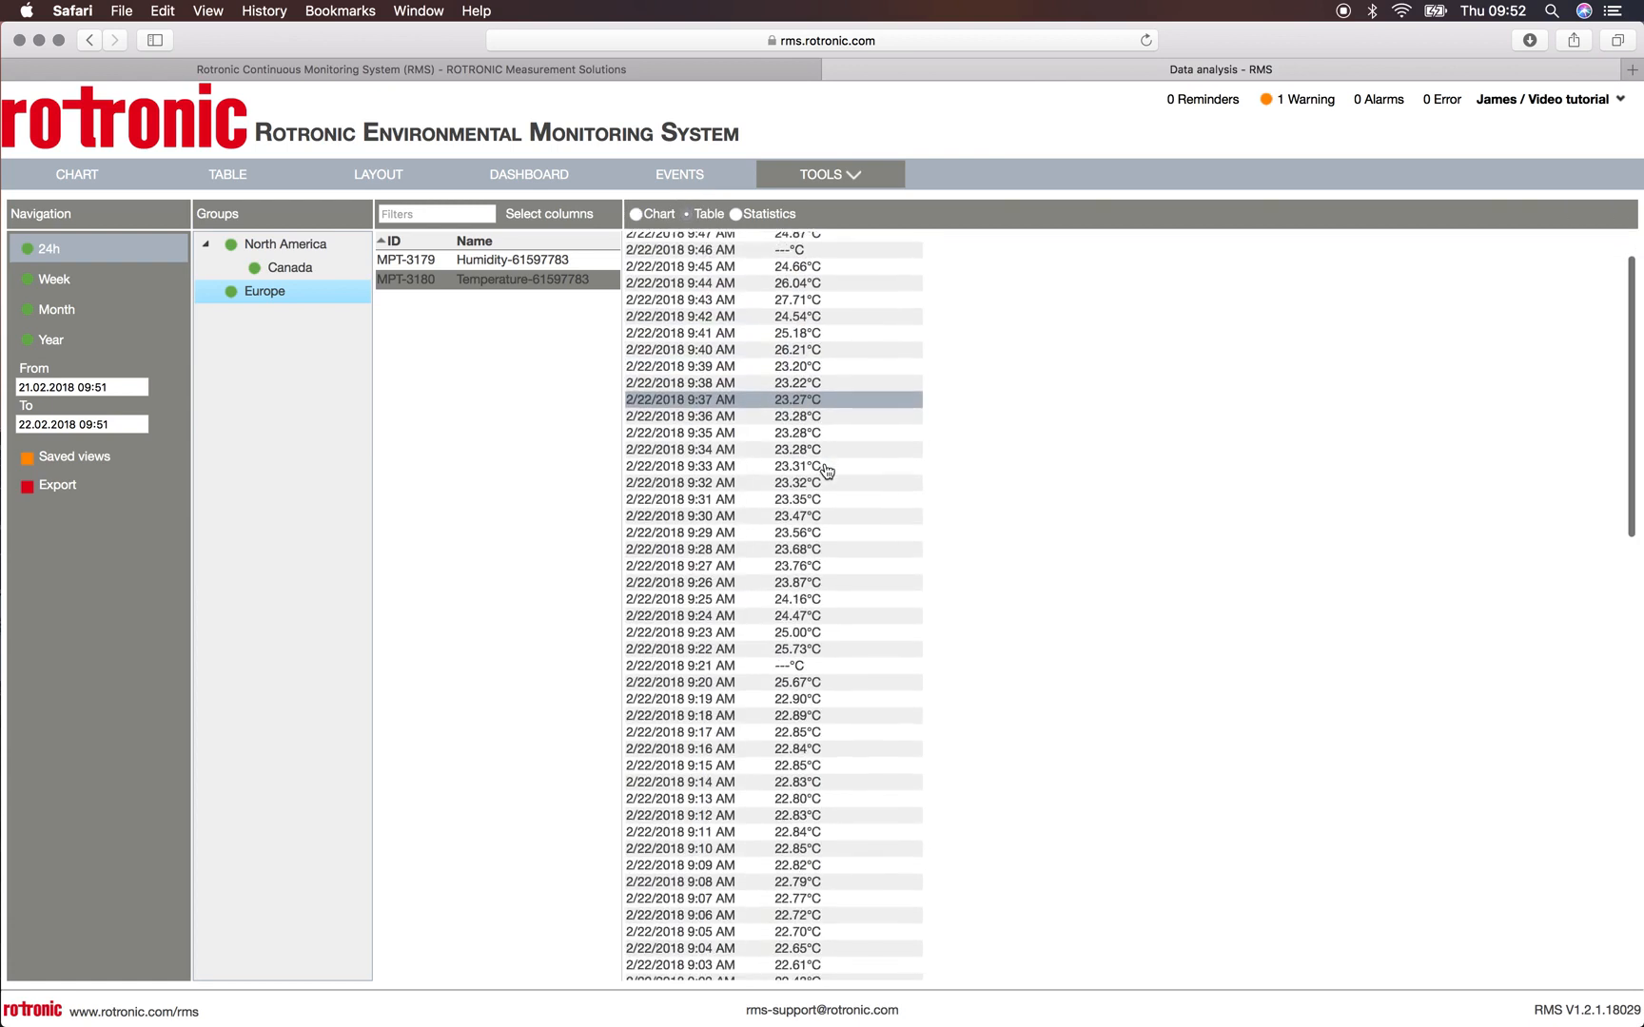
pyautogui.scroll(-20, 826, 472)
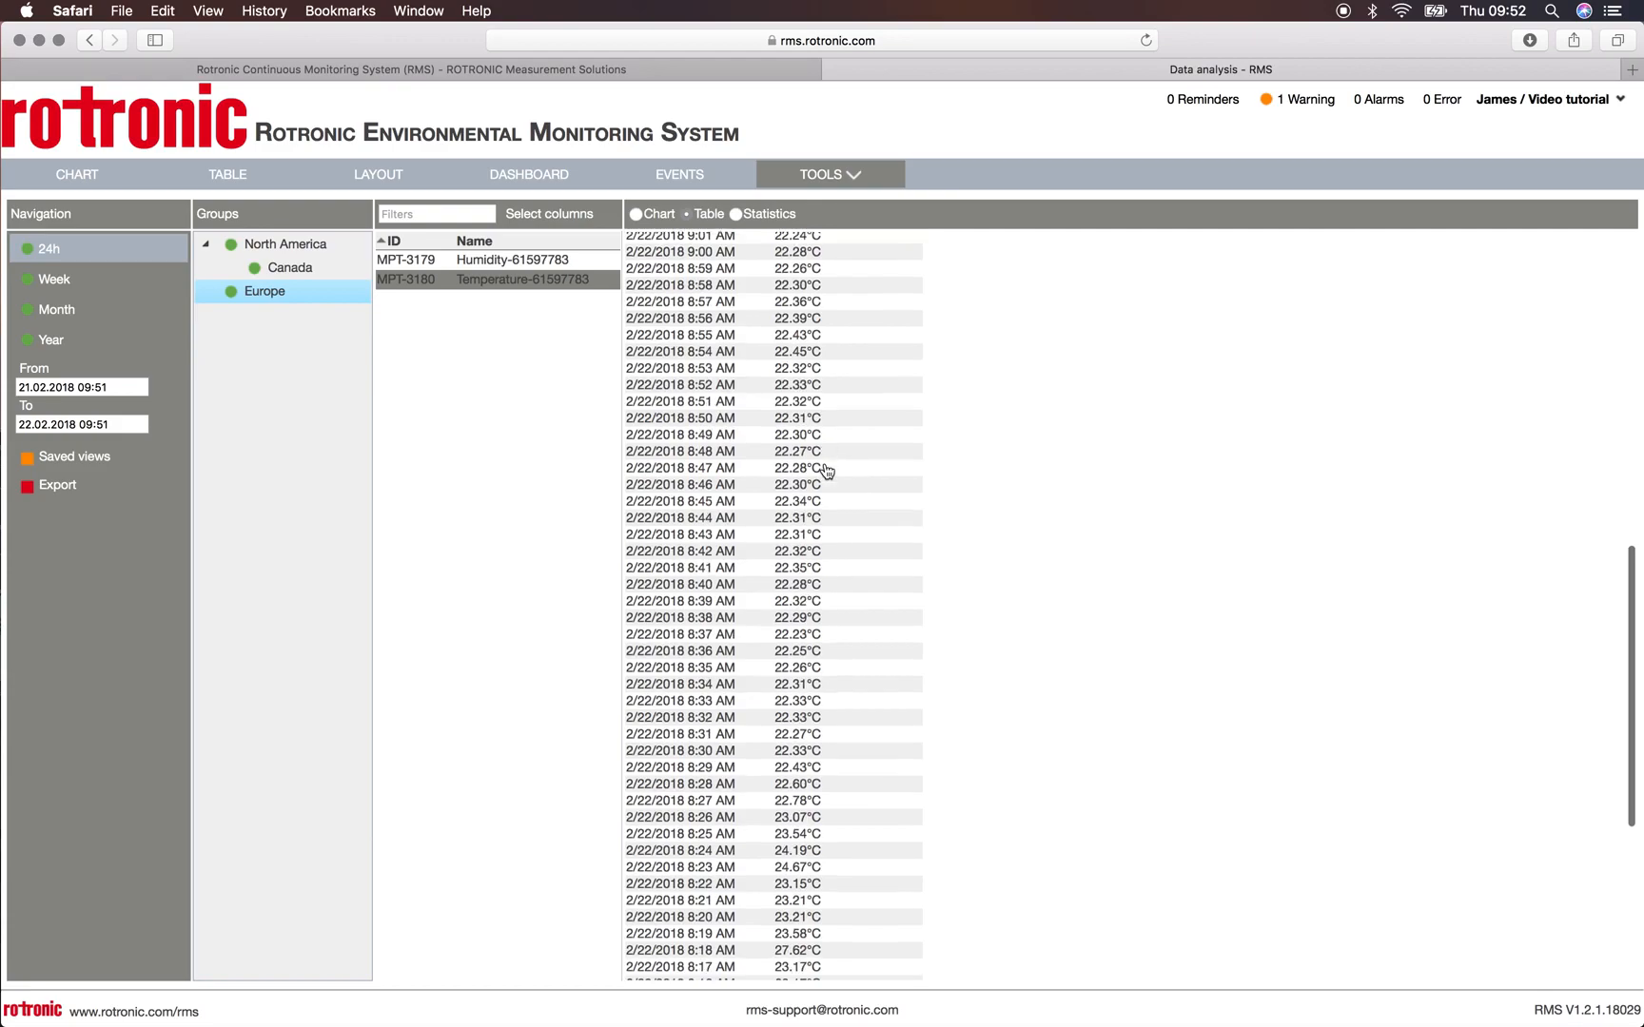
pyautogui.scroll(20, 825, 472)
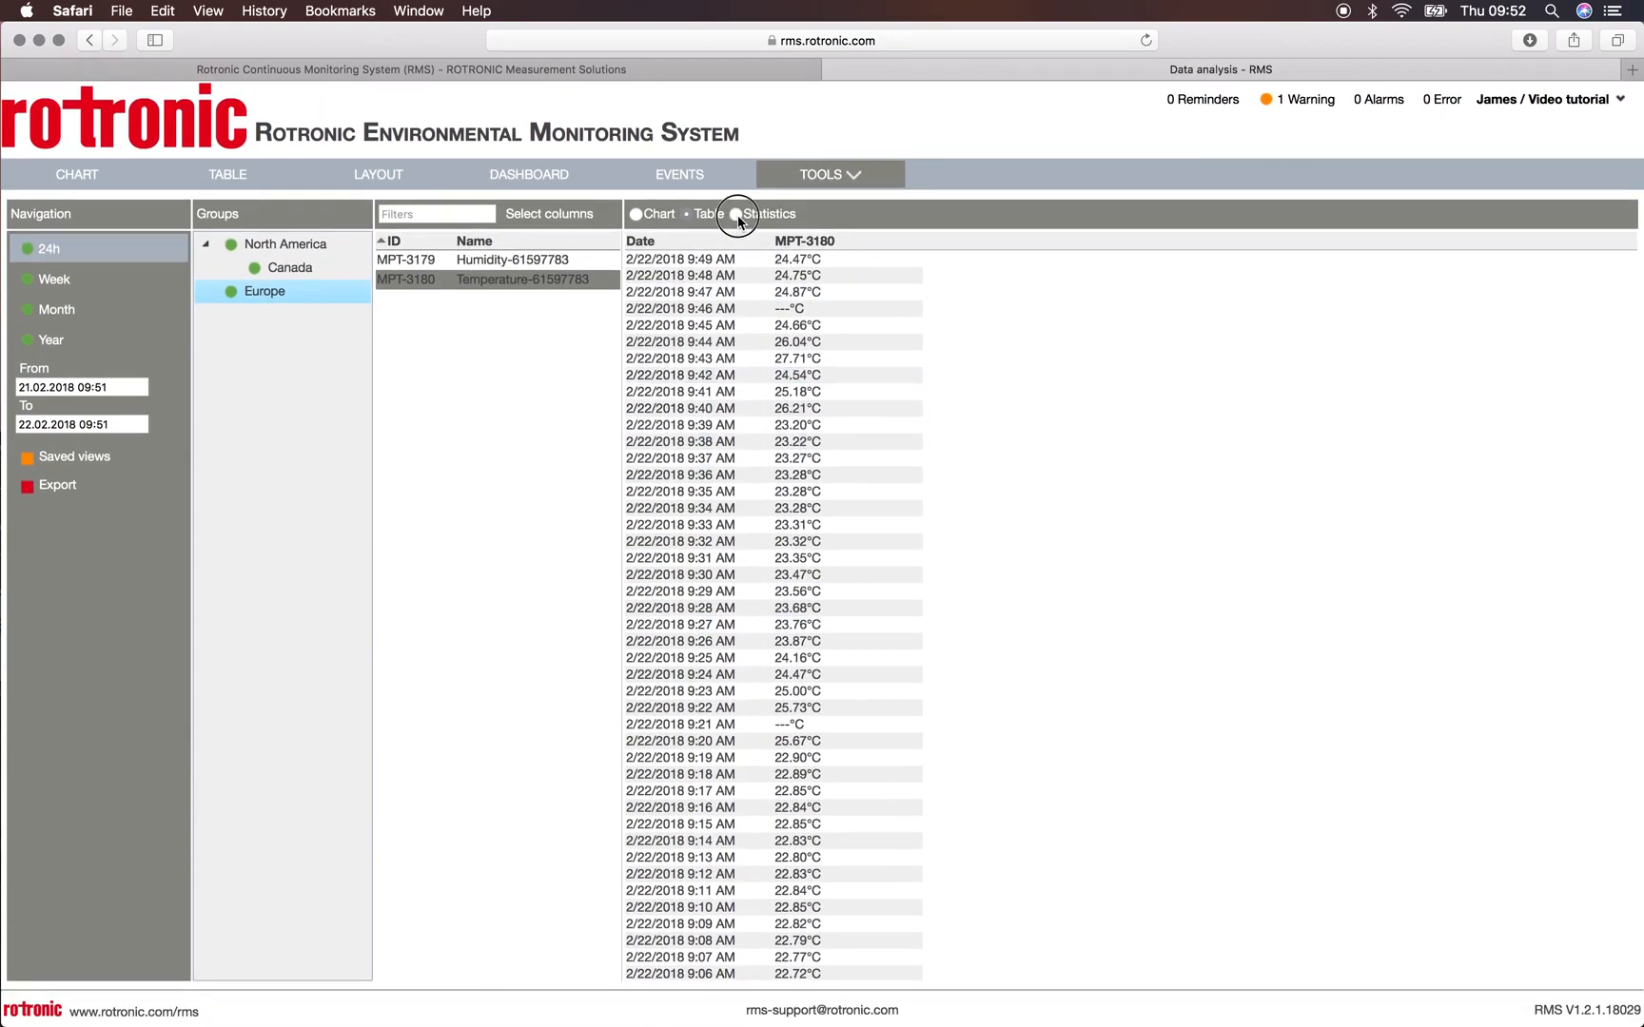
pyautogui.click(736, 215)
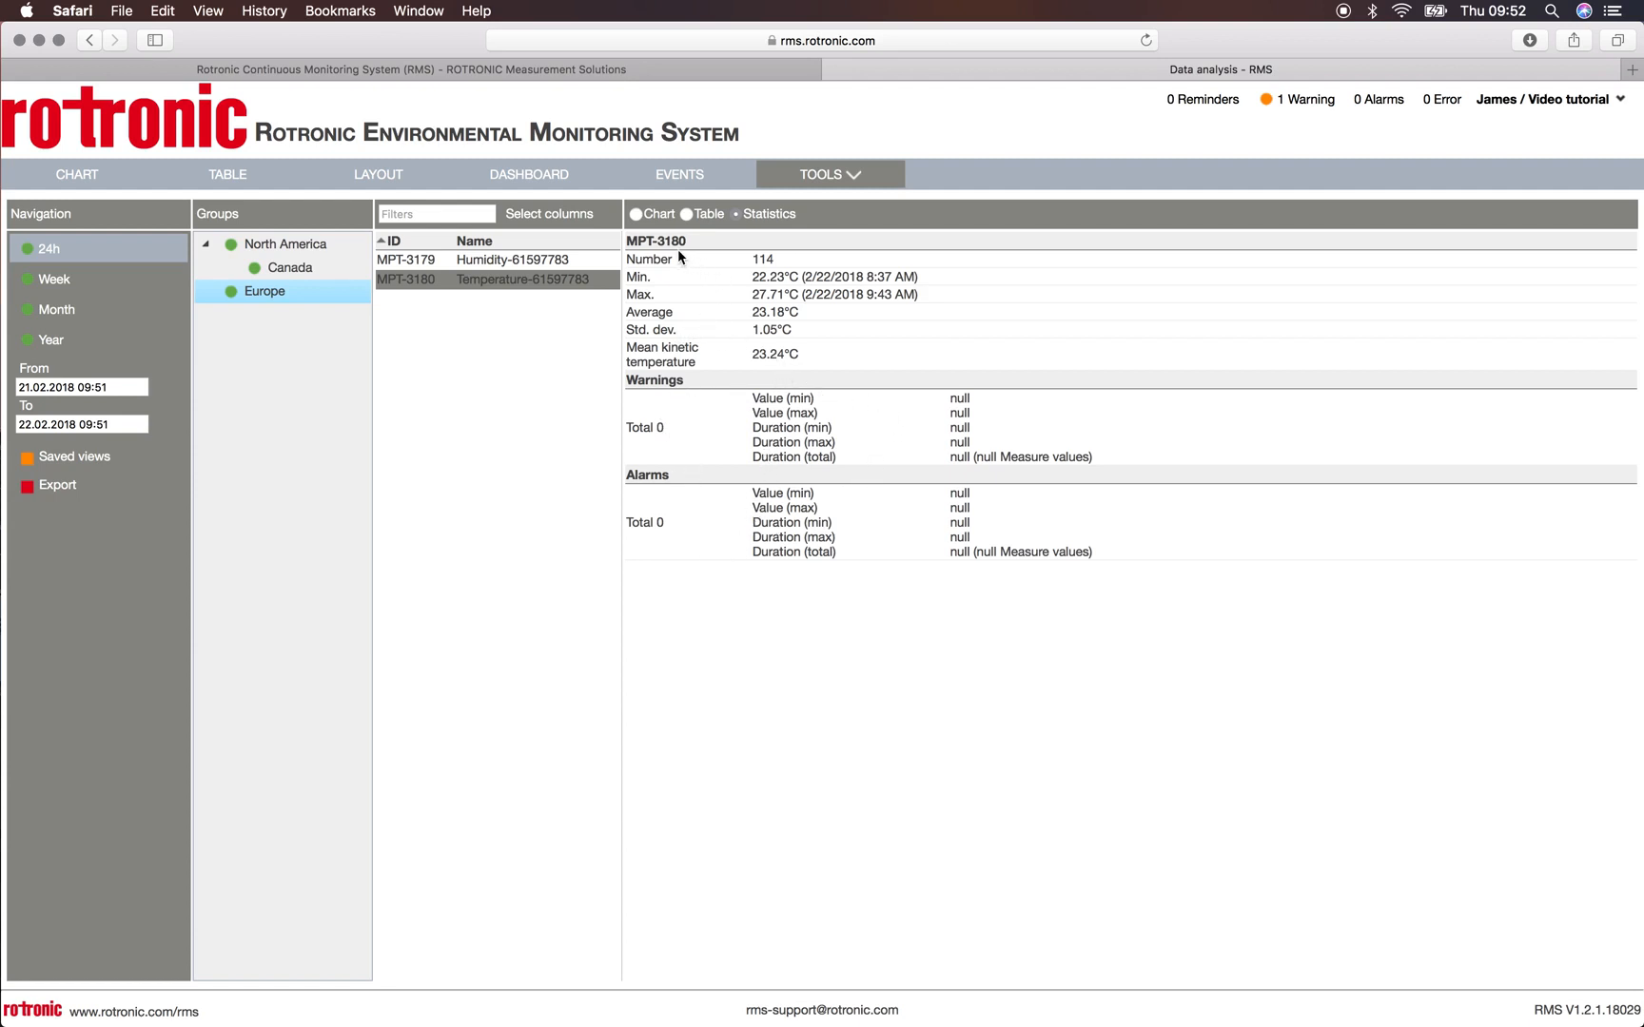
# Step: Chart the humidity measuring point MPT-3179 with its alarm band shown
pyautogui.click(636, 214)
pyautogui.click(501, 267)
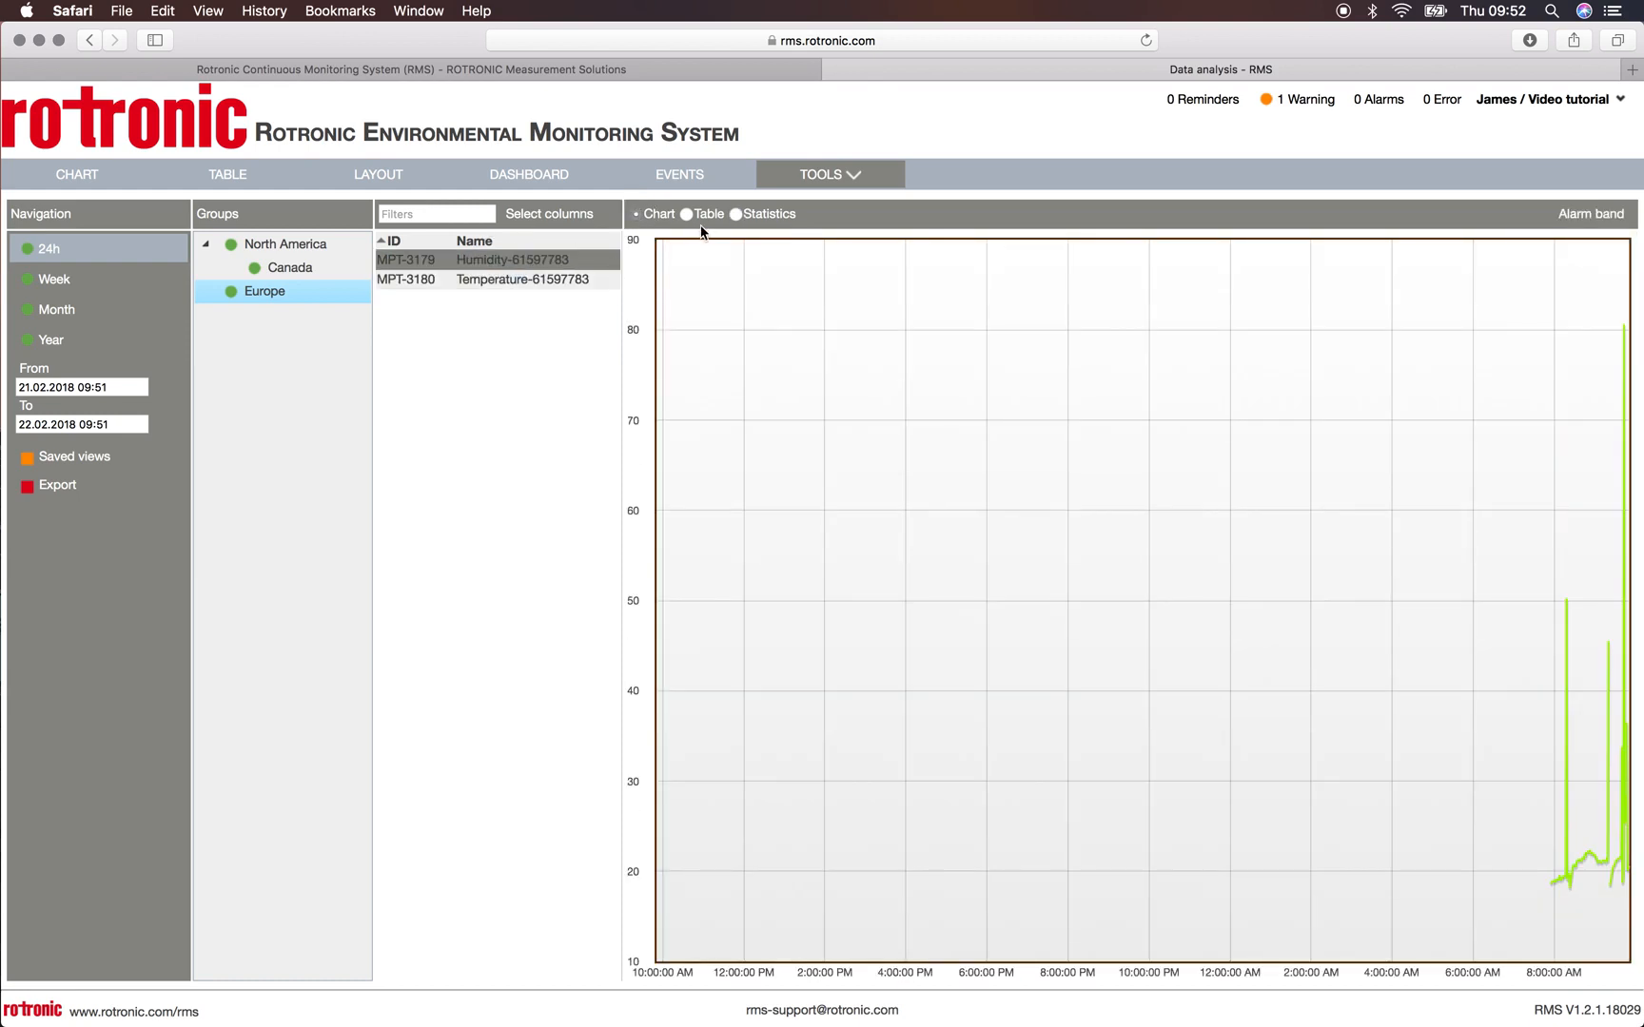
pyautogui.click(1596, 221)
pyautogui.click(1533, 274)
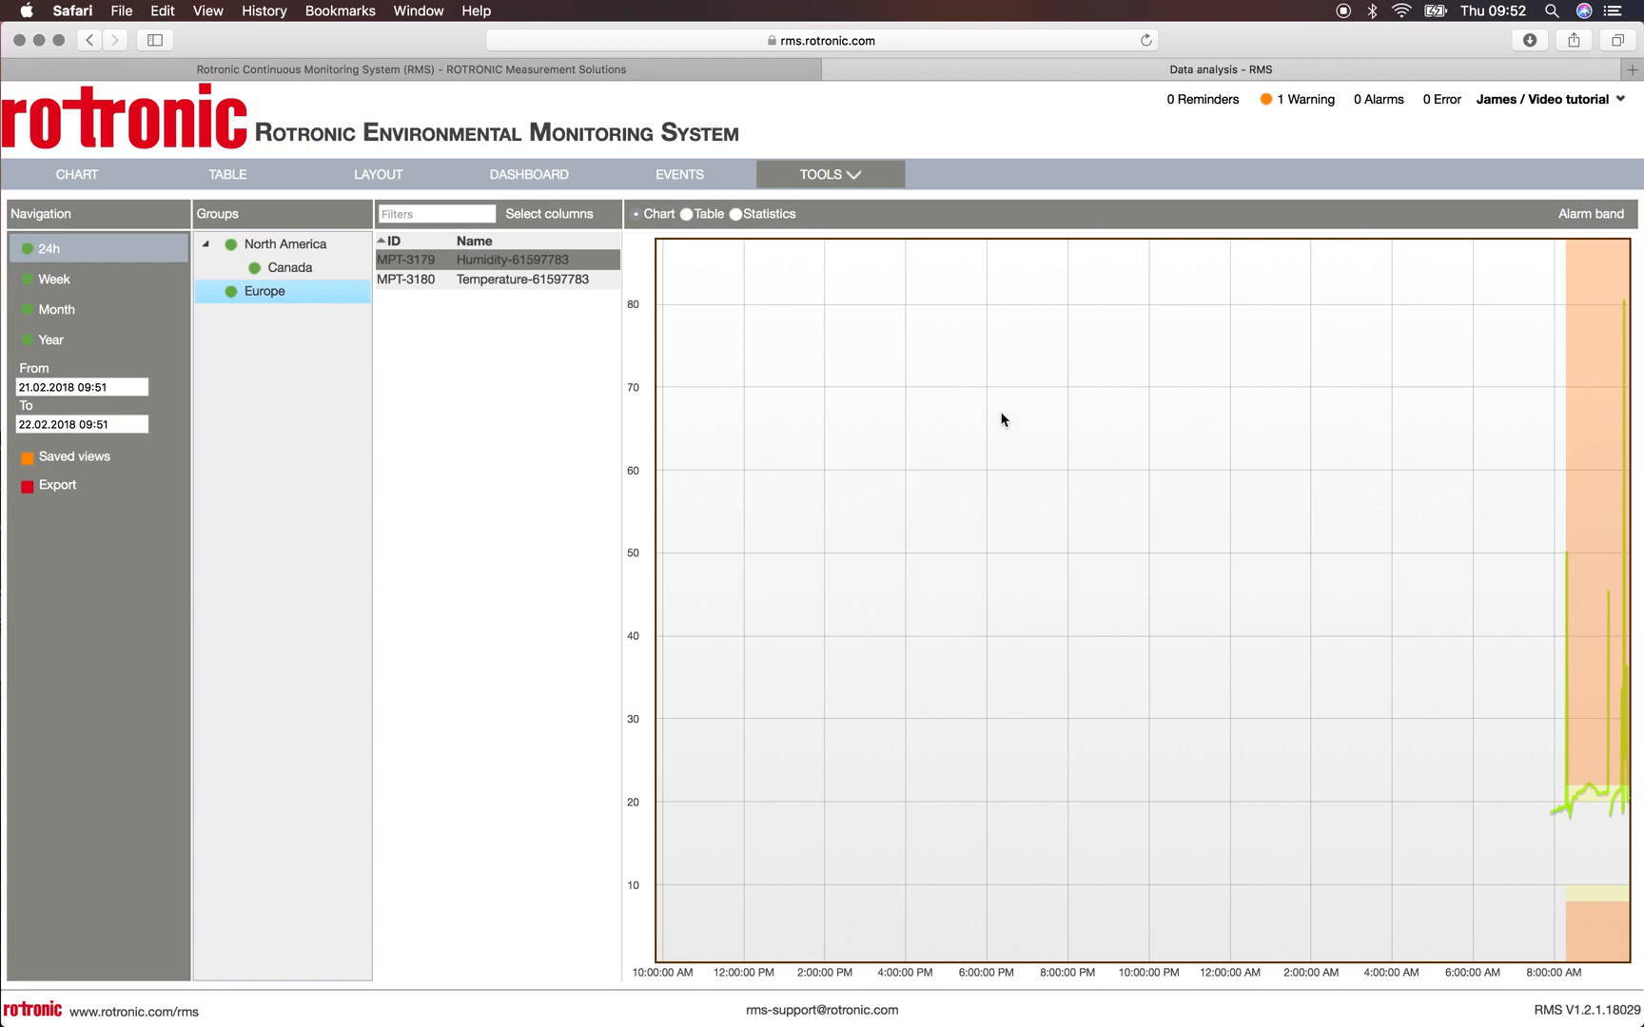
# Step: Review the humidity point's table of values and its statistics, including the warnings and alarms sections
pyautogui.click(686, 215)
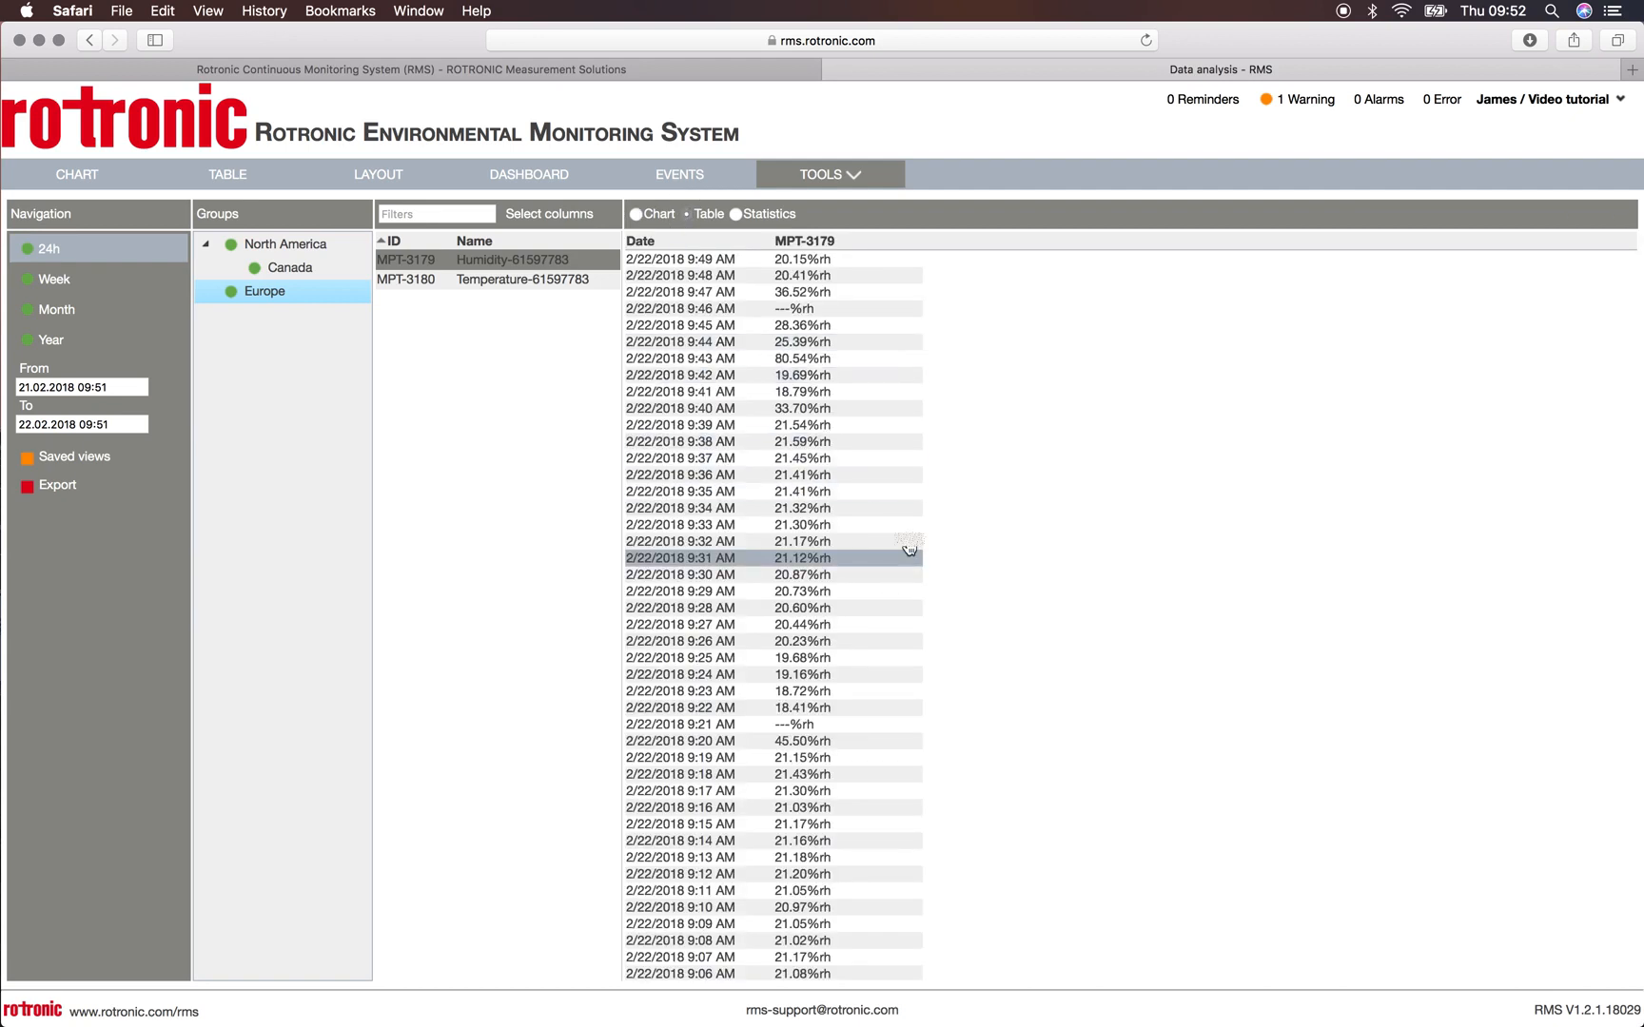
pyautogui.click(736, 215)
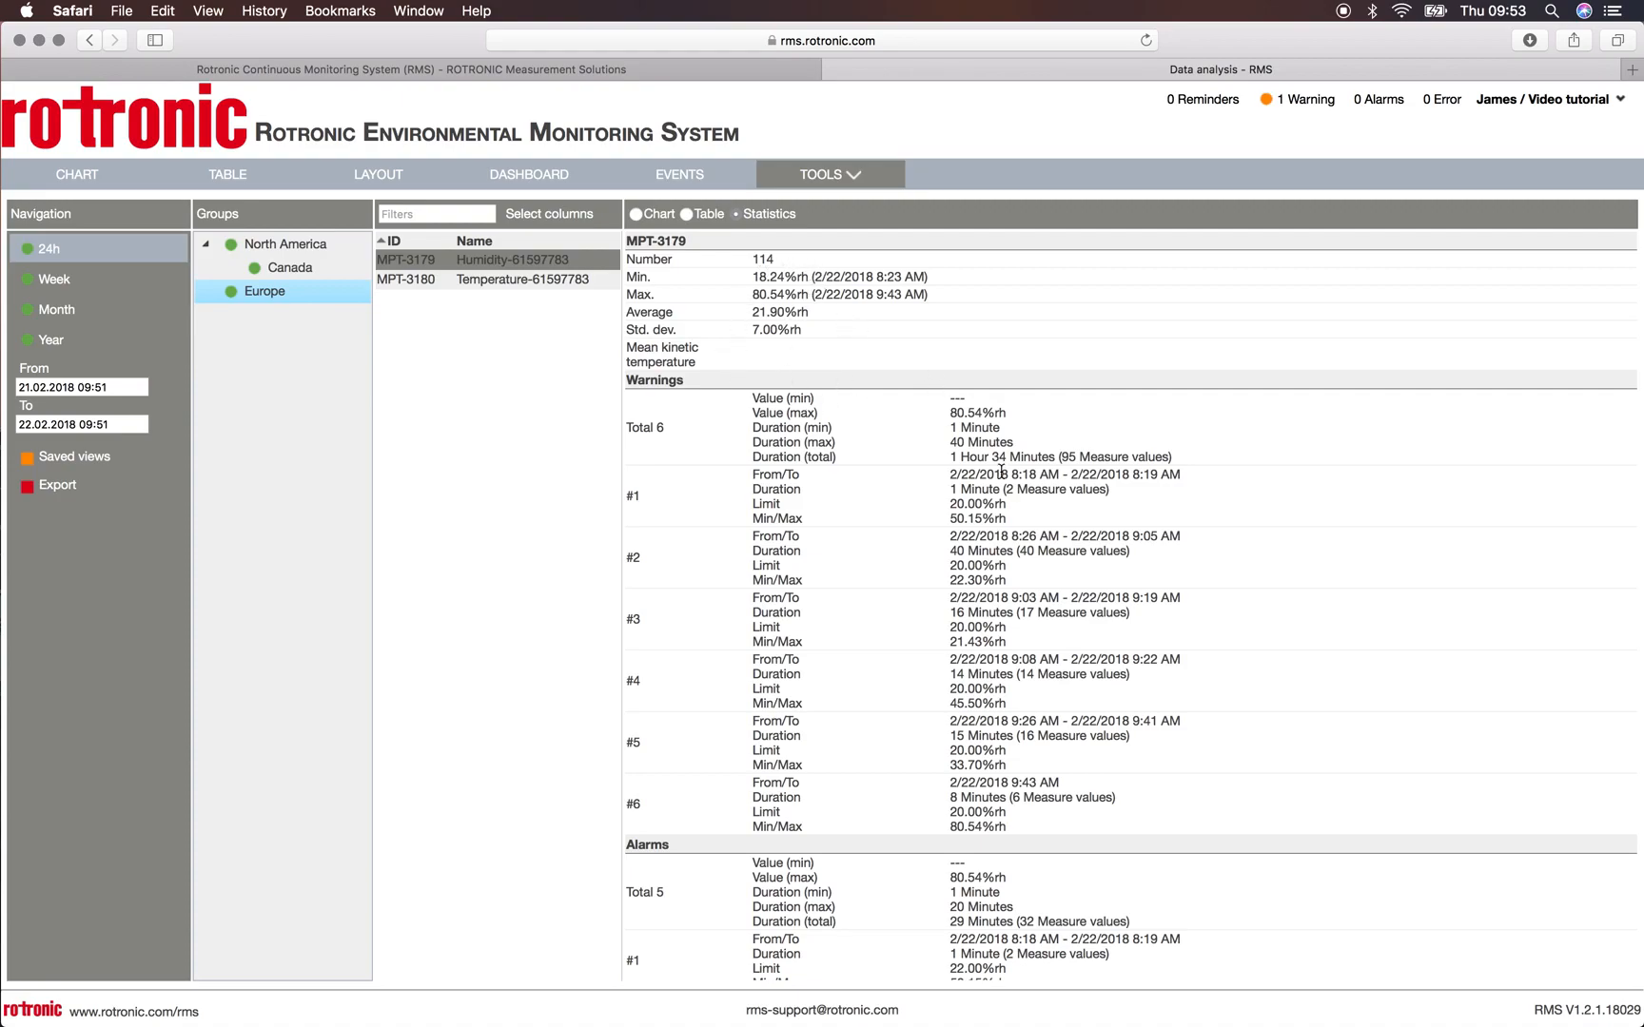
pyautogui.scroll(-2, 1009, 478)
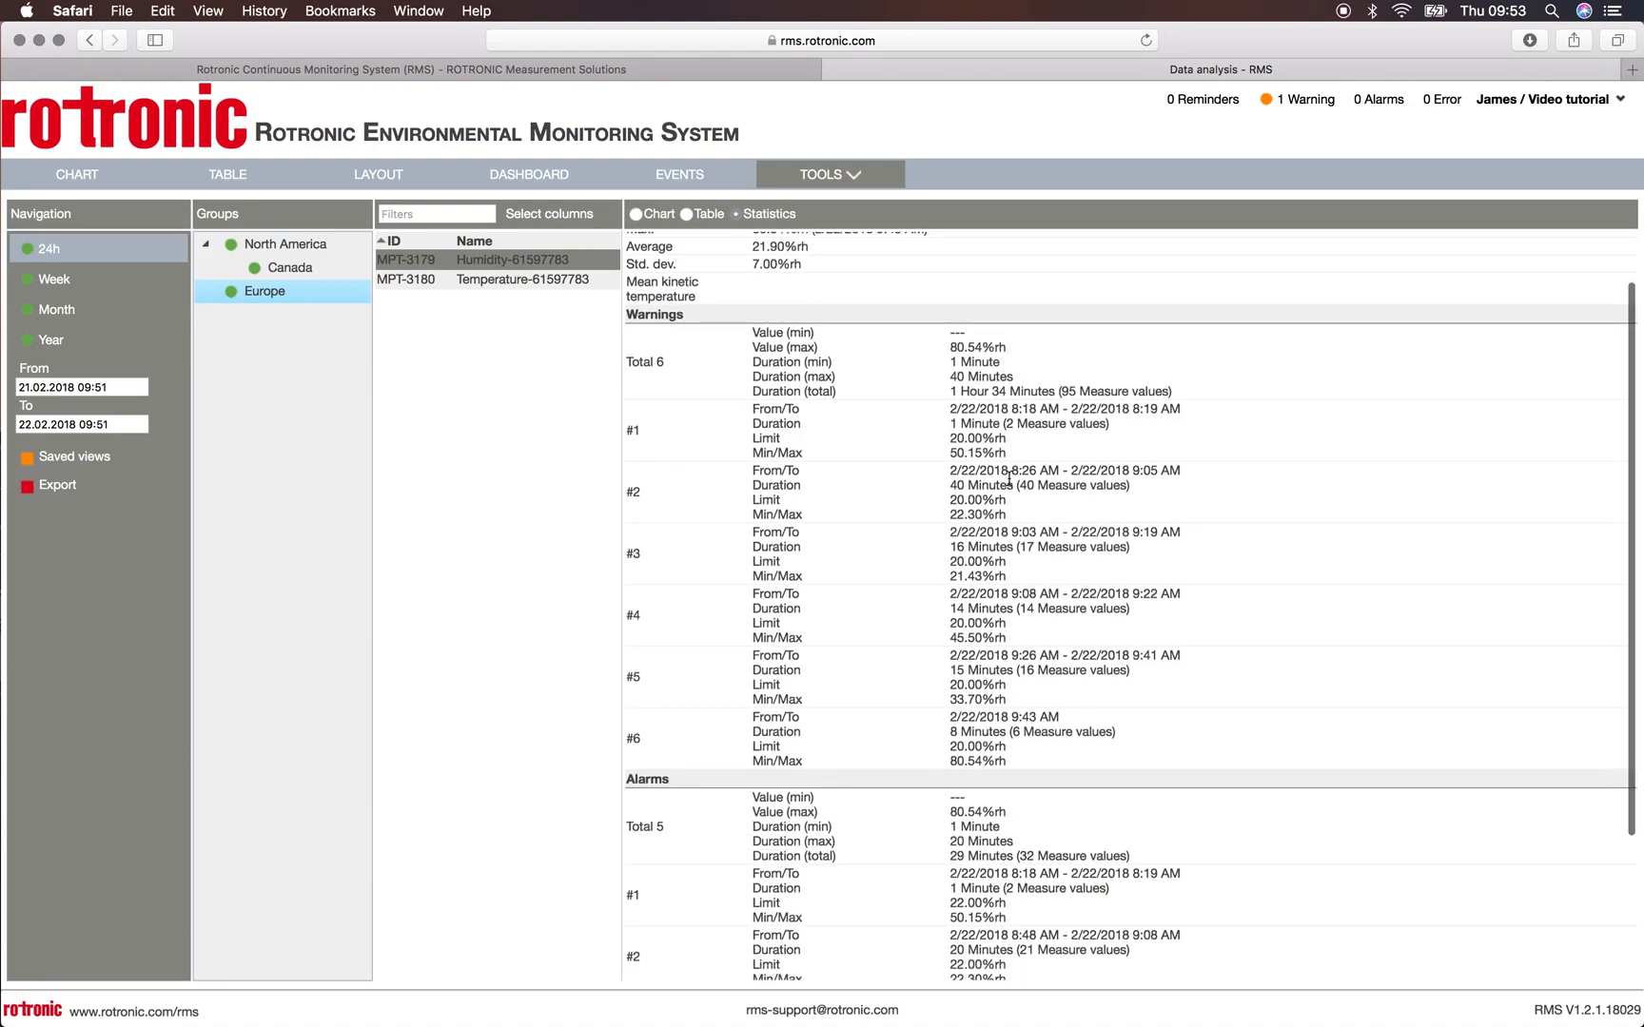
pyautogui.scroll(-6, 1009, 481)
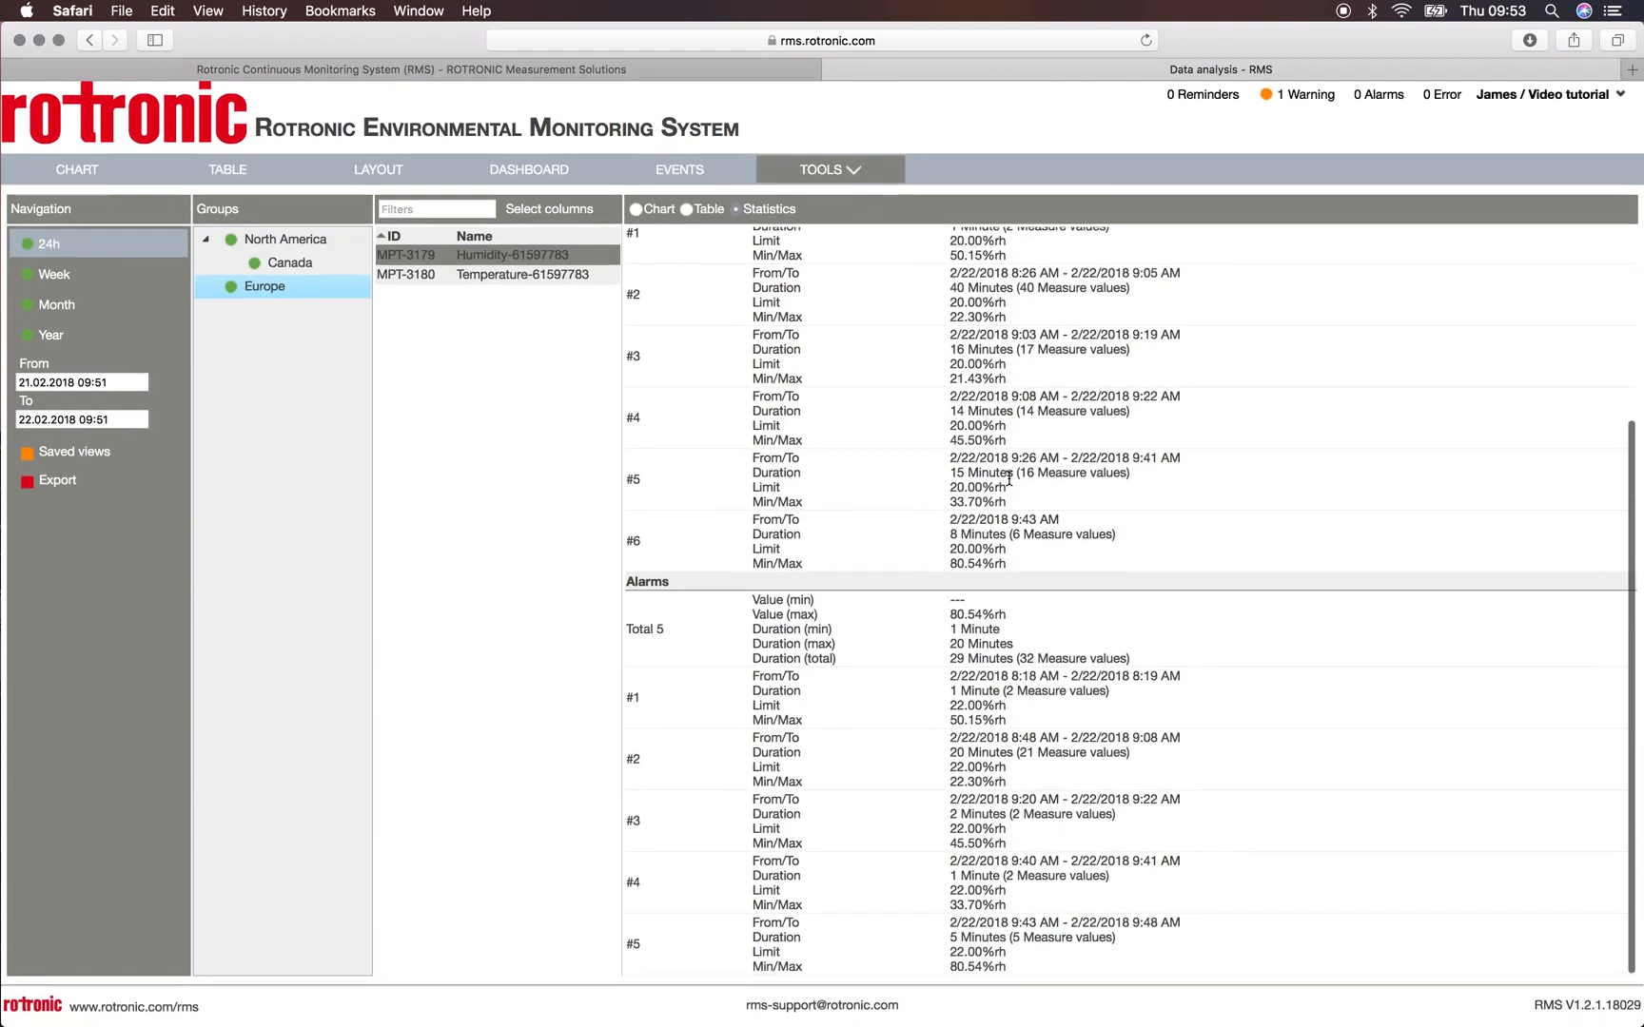
pyautogui.scroll(8, 1009, 485)
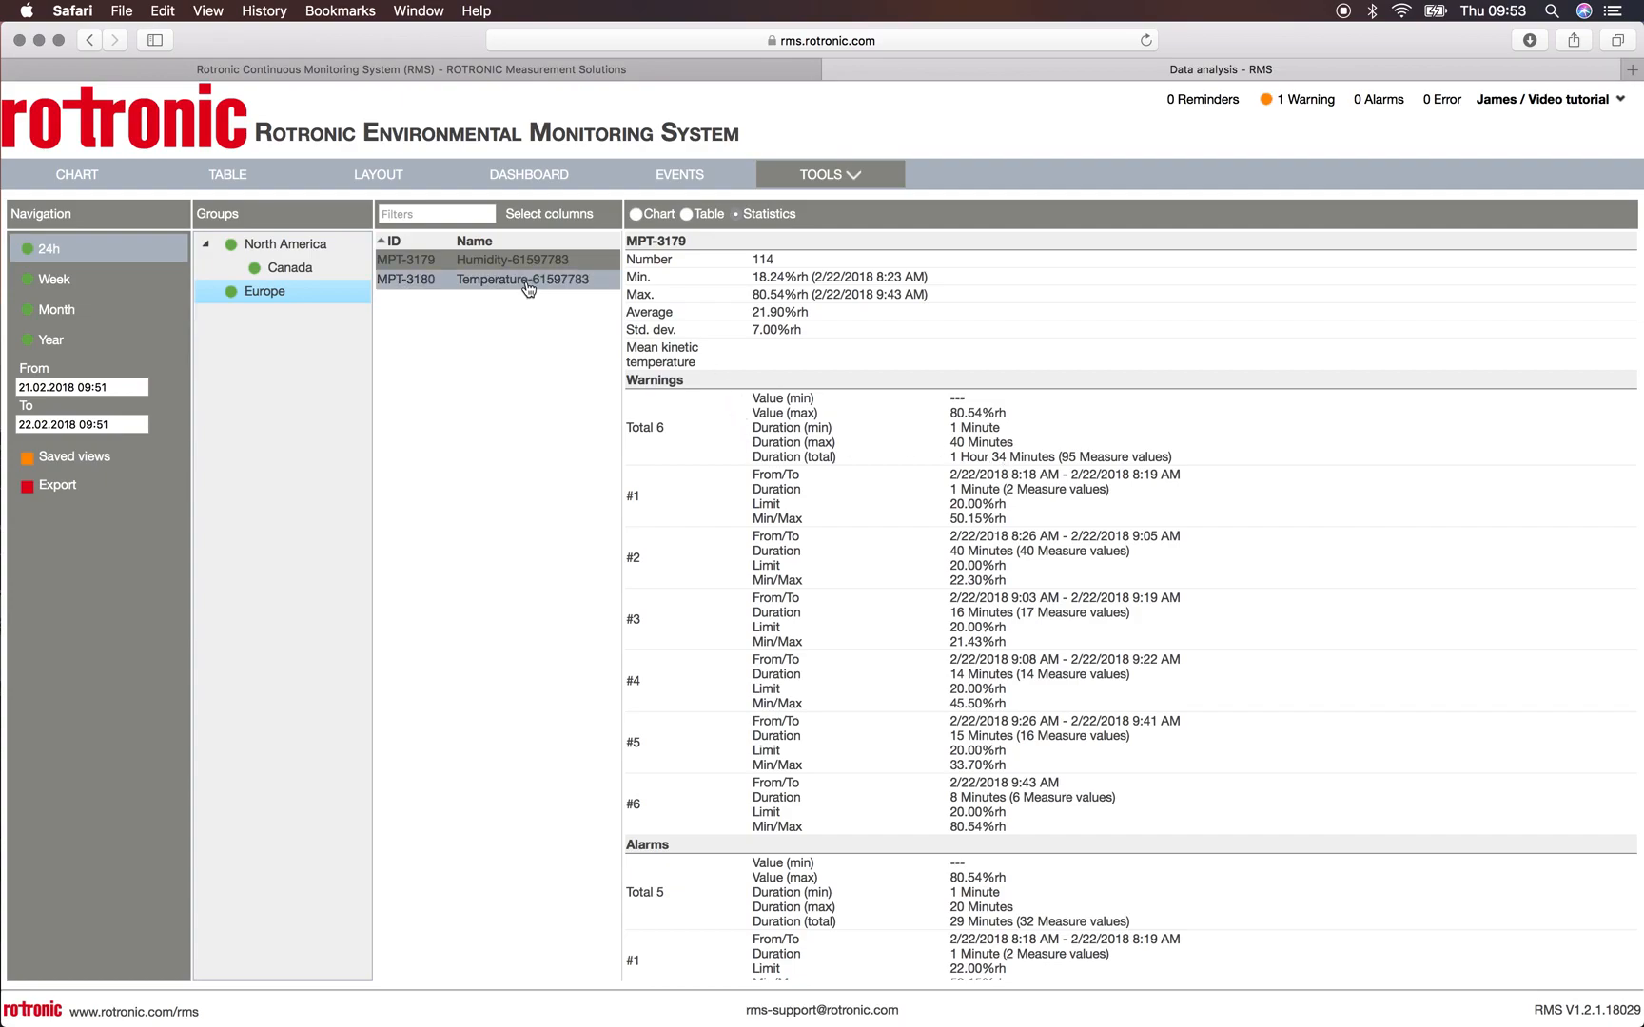
# Step: Plot the temperature and humidity measuring points MPT-3180 and MPT-3179 together in one chart
pyautogui.click(635, 214)
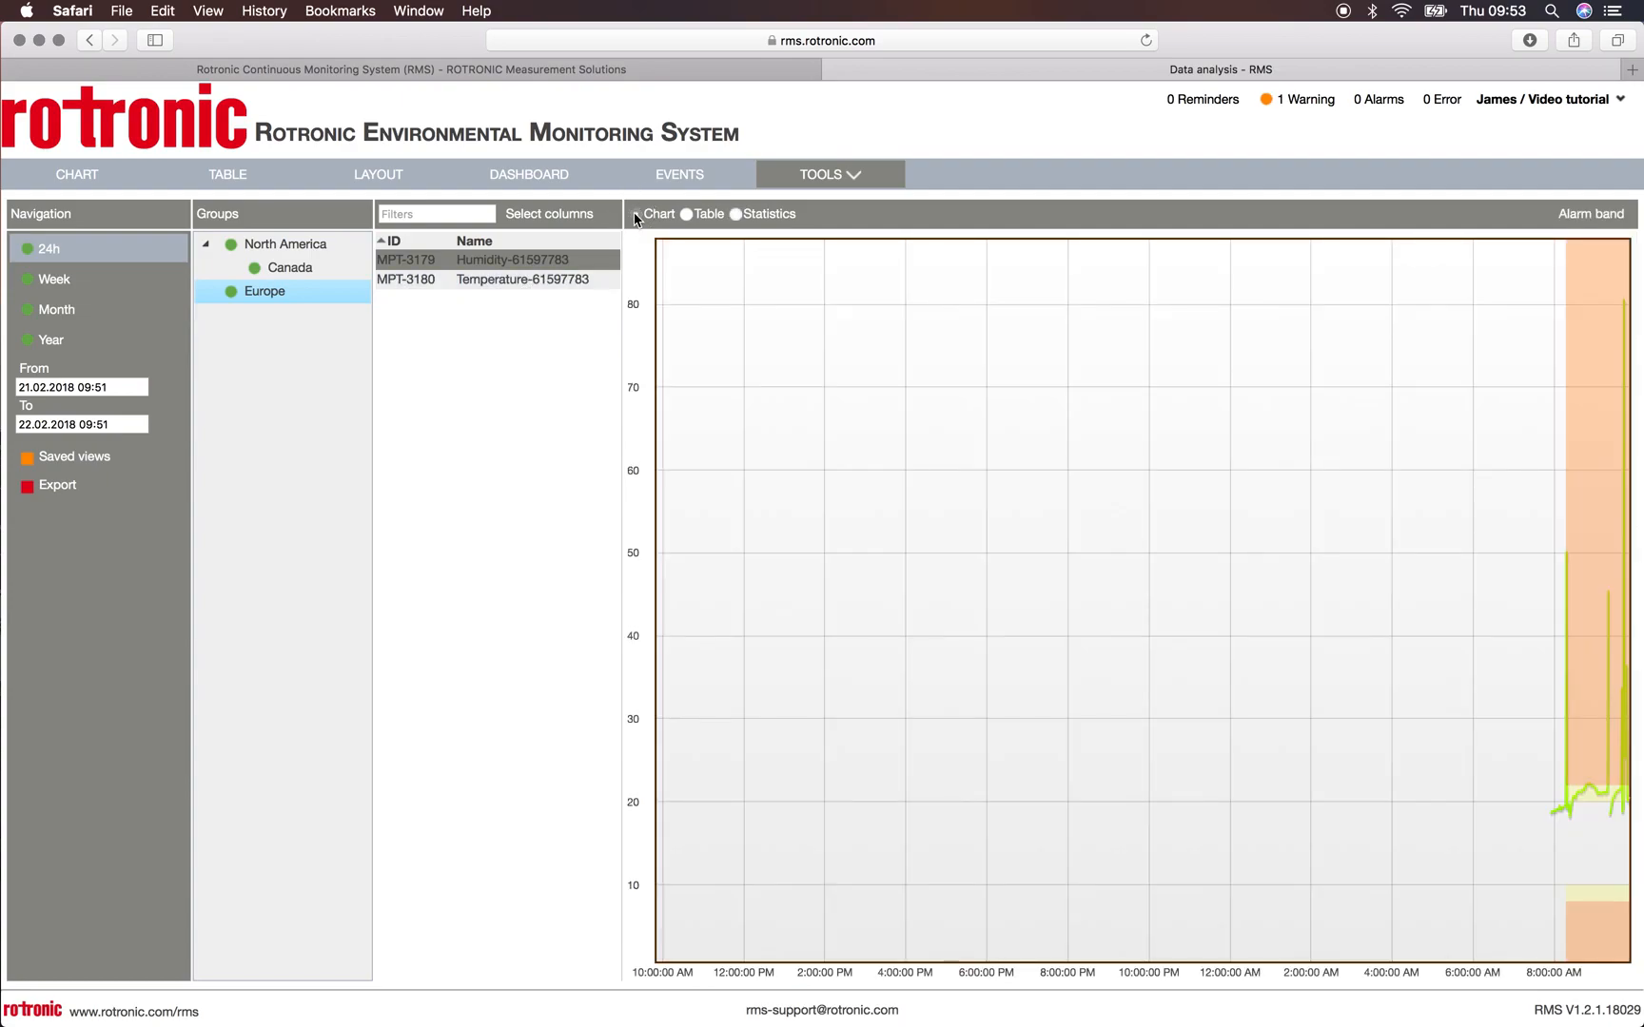
pyautogui.click(549, 282)
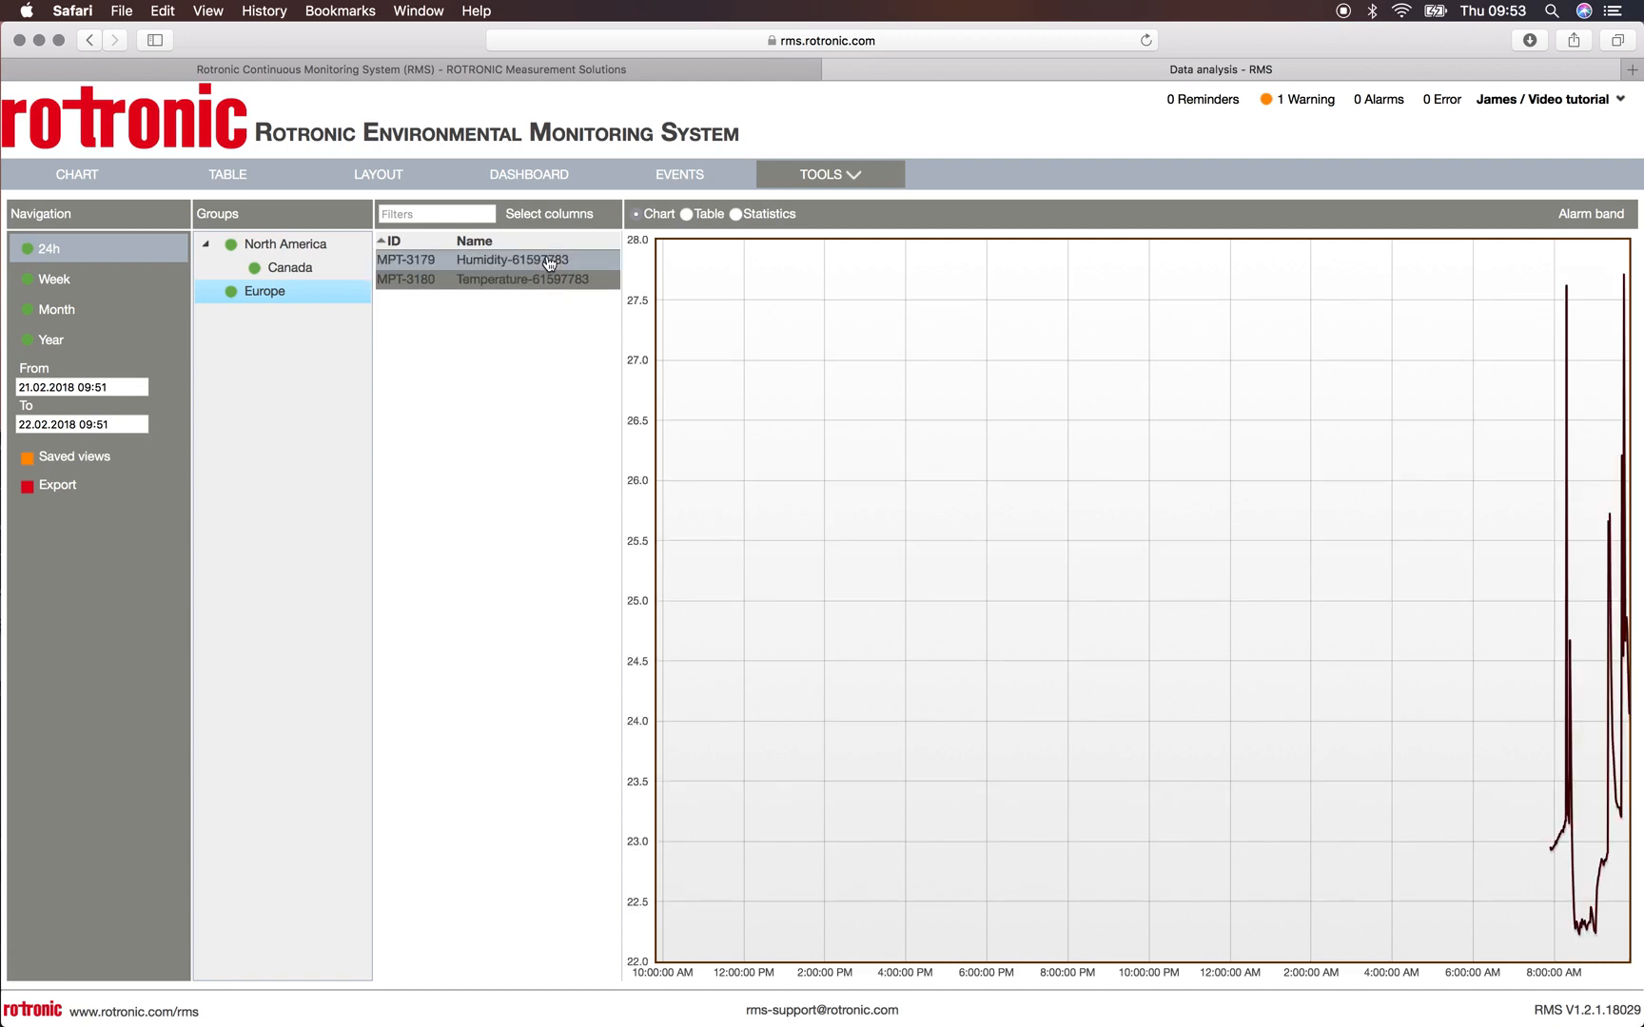
pyautogui.keyDown('super'); pyautogui.click(549, 262); pyautogui.keyUp('super')
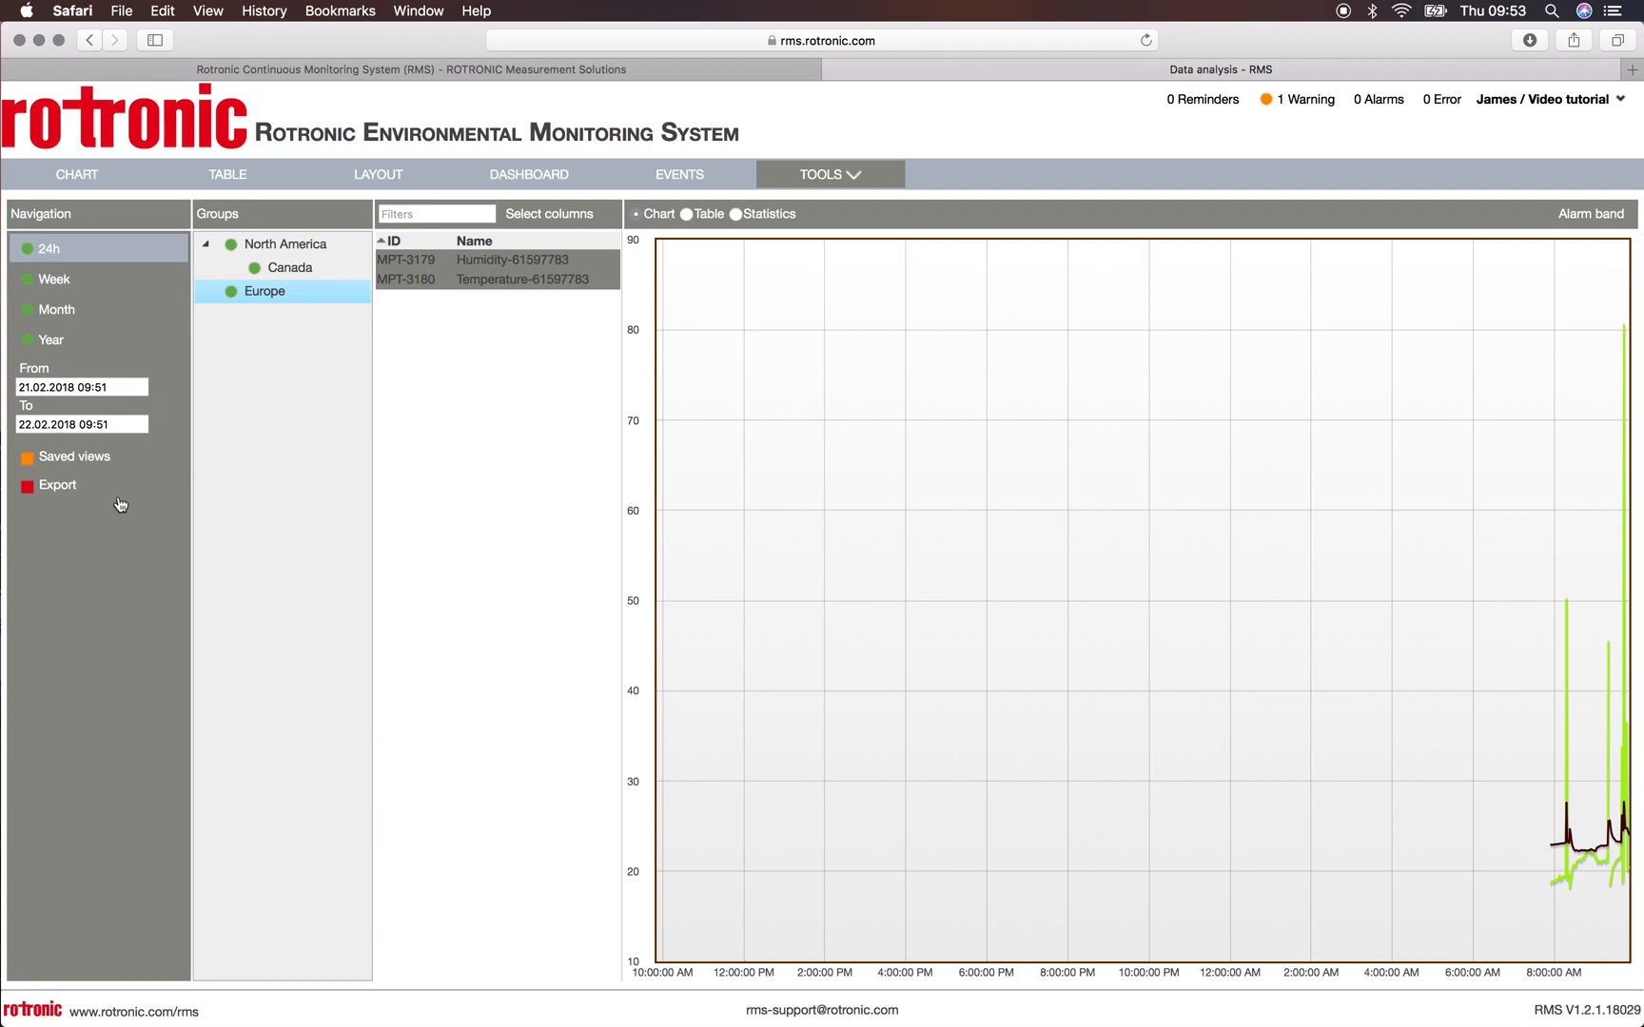
# Step: Save the combined chart as a view named "Video tutorial 24h Europe"
pyautogui.click(70, 459)
pyautogui.click(78, 487)
pyautogui.write('Vitu')
pyautogui.press('BackSpace')
pyautogui.press('BackSpace')
pyautogui.press('BackSpace')
pyautogui.write('ideo tutorial')
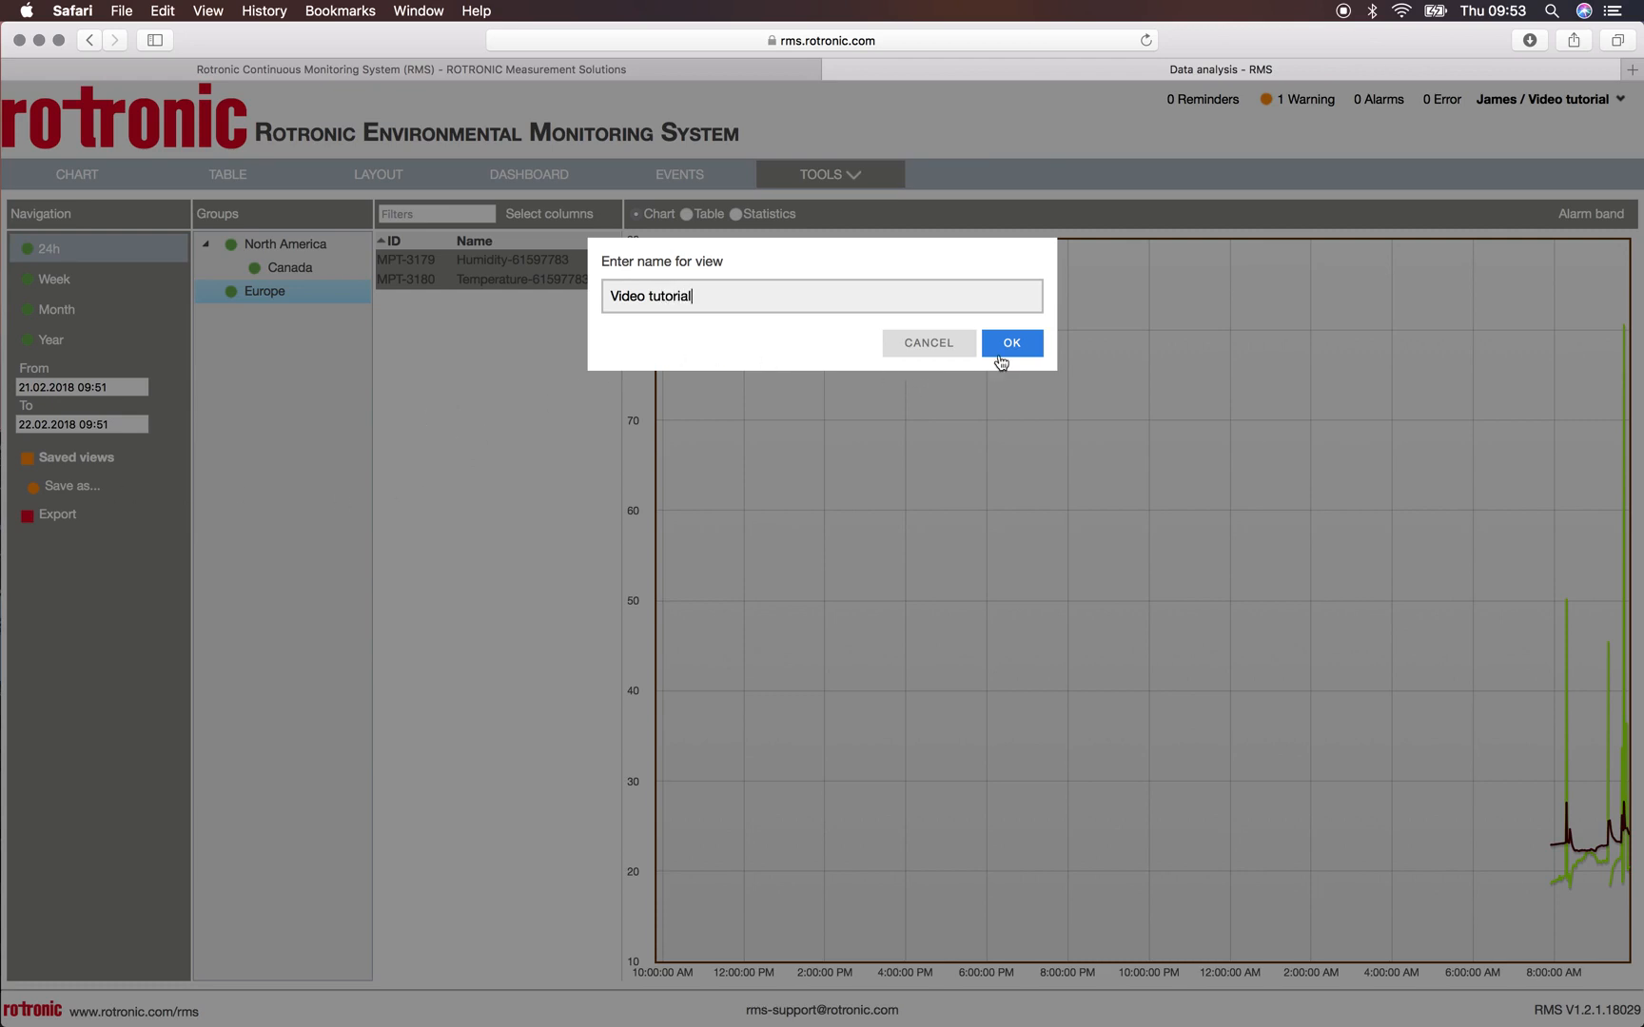
pyautogui.write(' 24h Europe')
pyautogui.click(1022, 349)
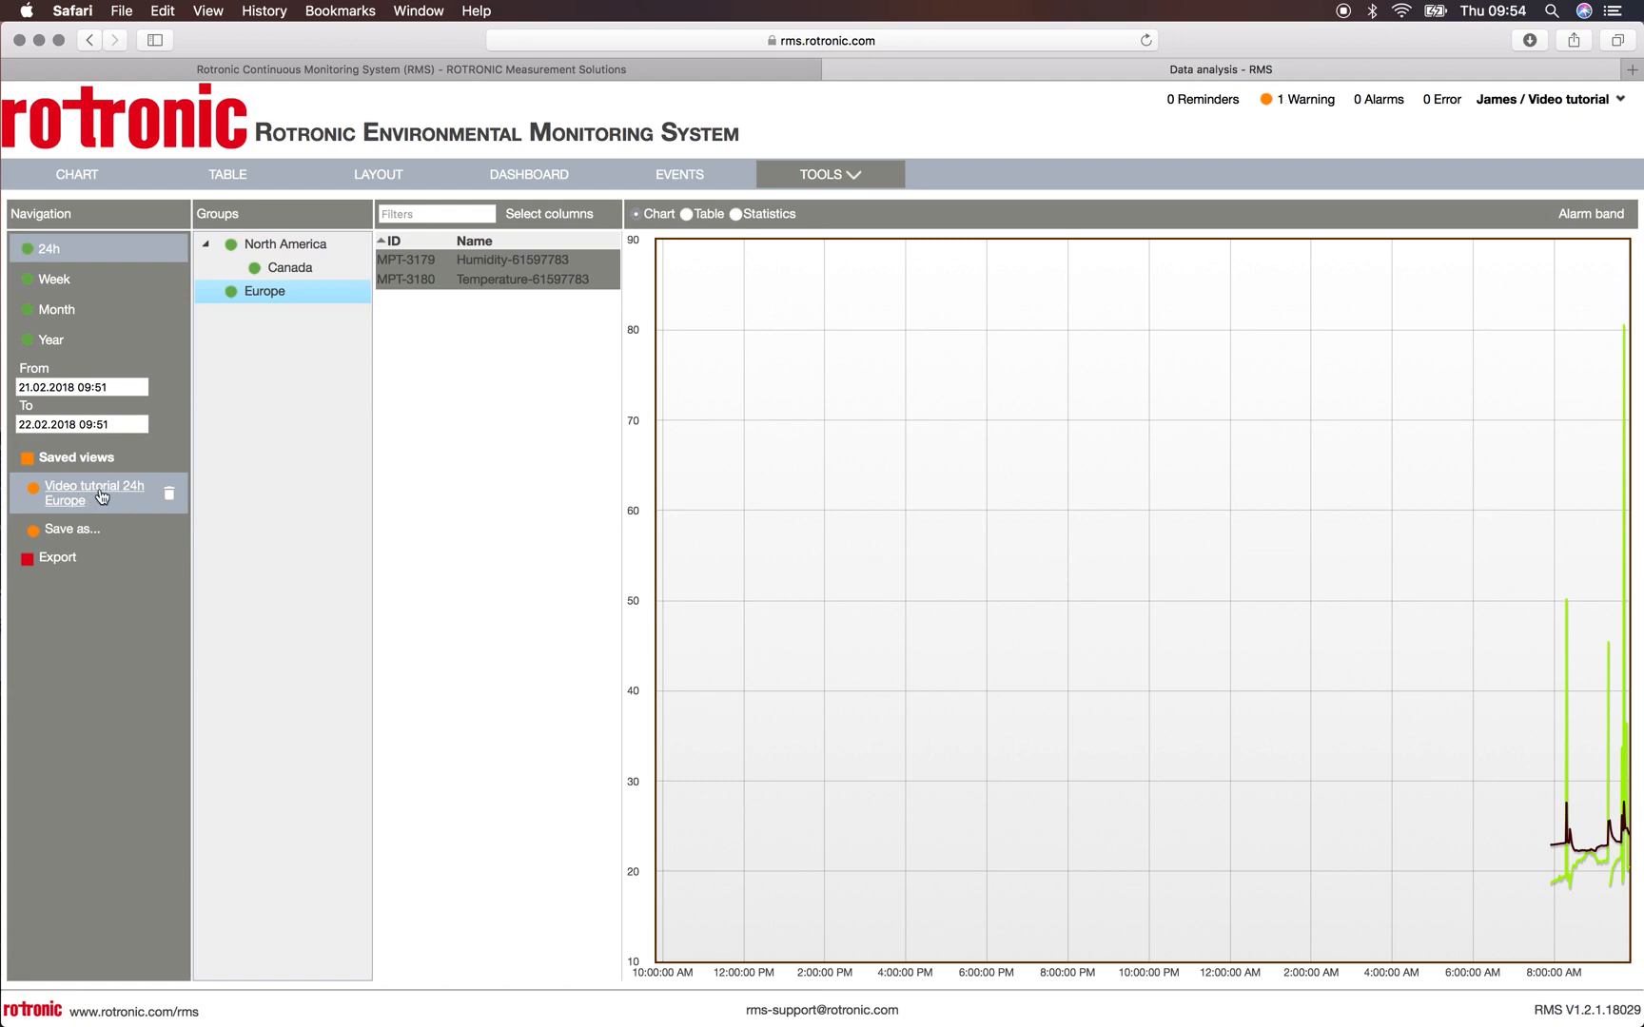
# Step: Export a PDF report titled "Report 24h Europe" using the System report template
pyautogui.click(60, 563)
pyautogui.click(81, 618)
pyautogui.click(809, 320)
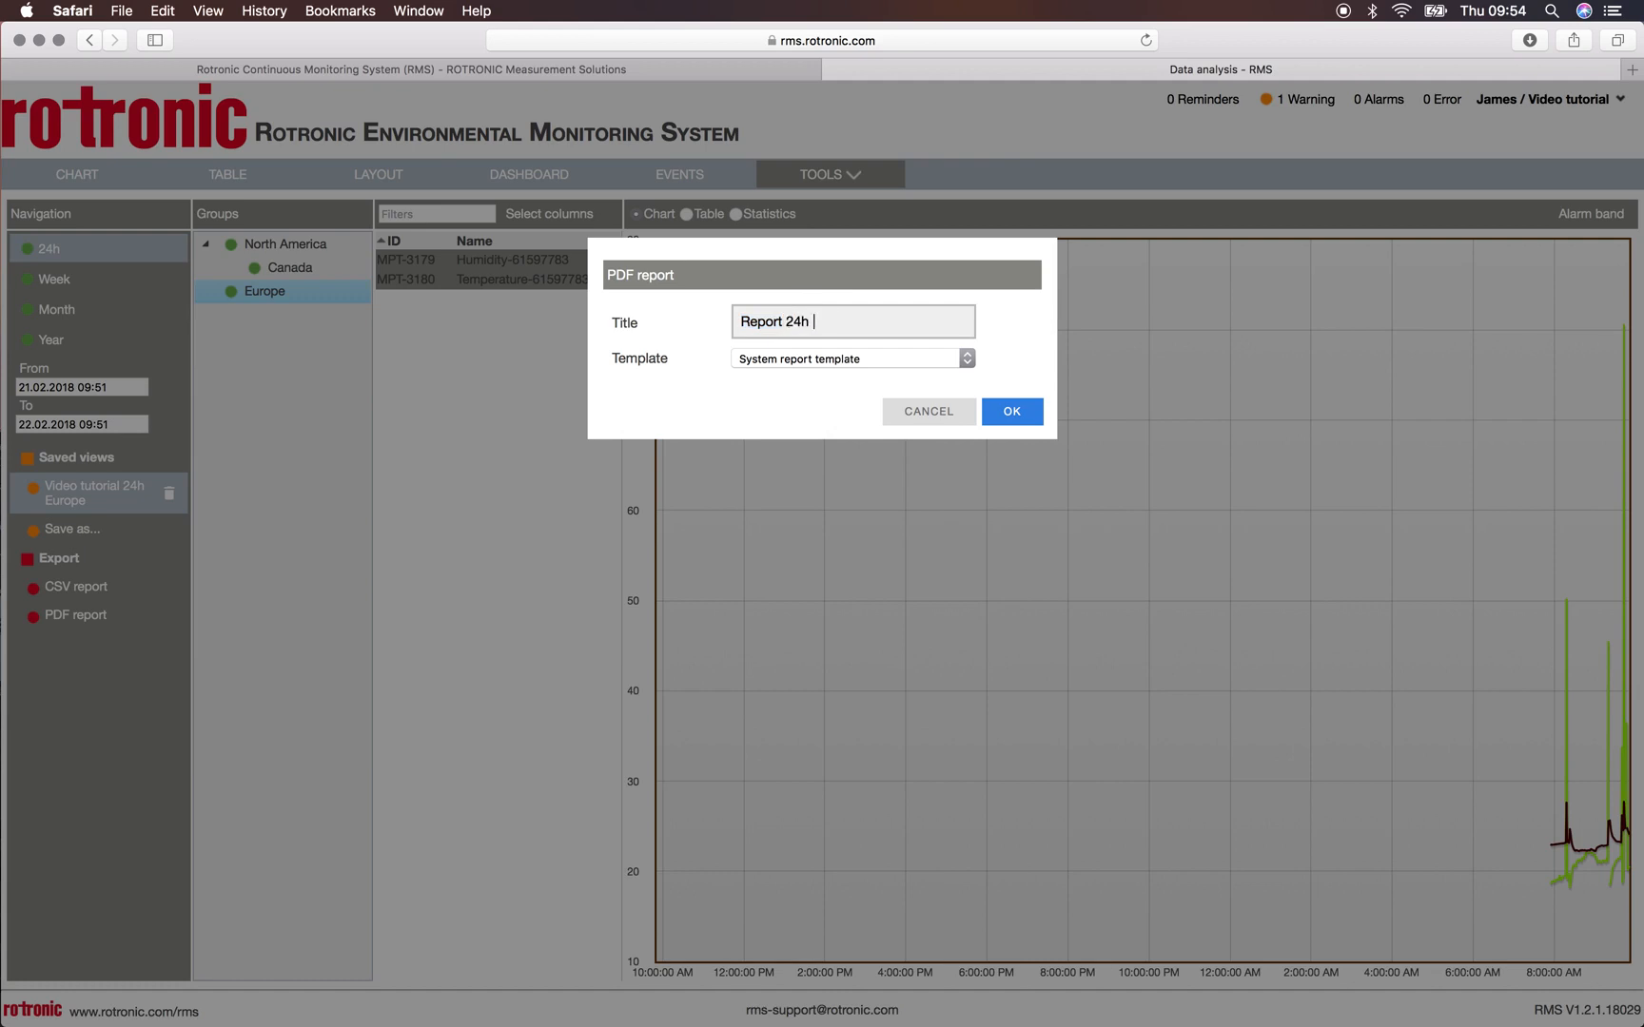
pyautogui.write('24h Europe')
pyautogui.click(859, 362)
pyautogui.click(866, 361)
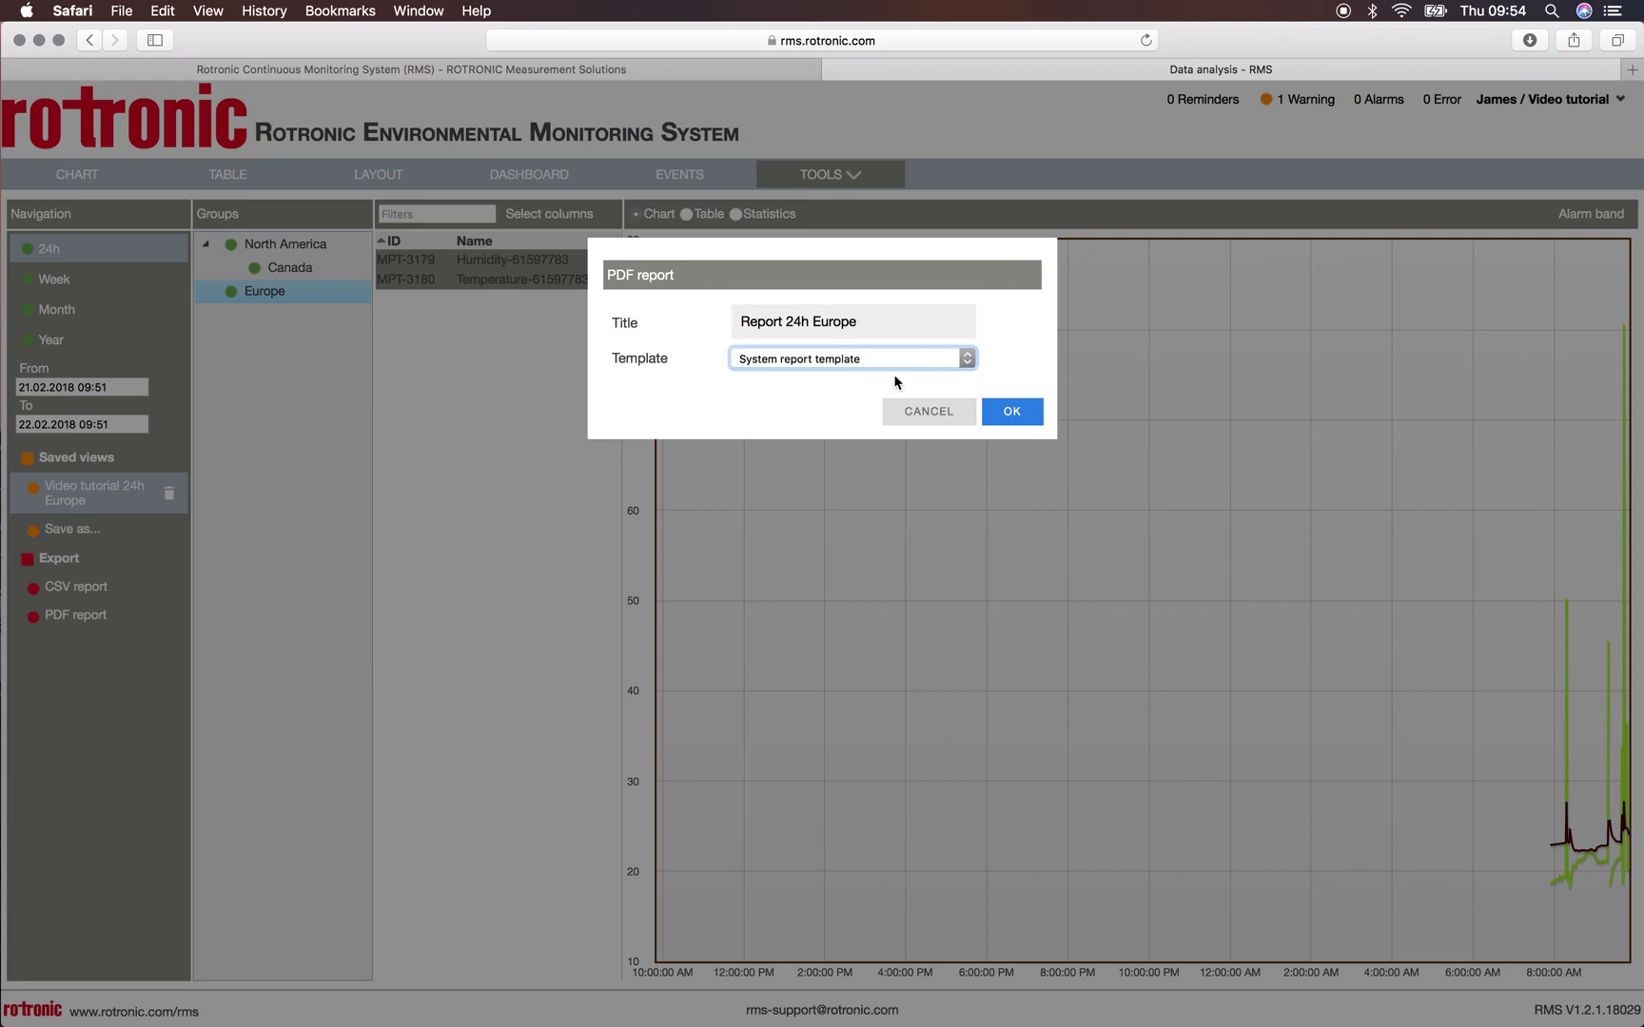
pyautogui.click(1011, 413)
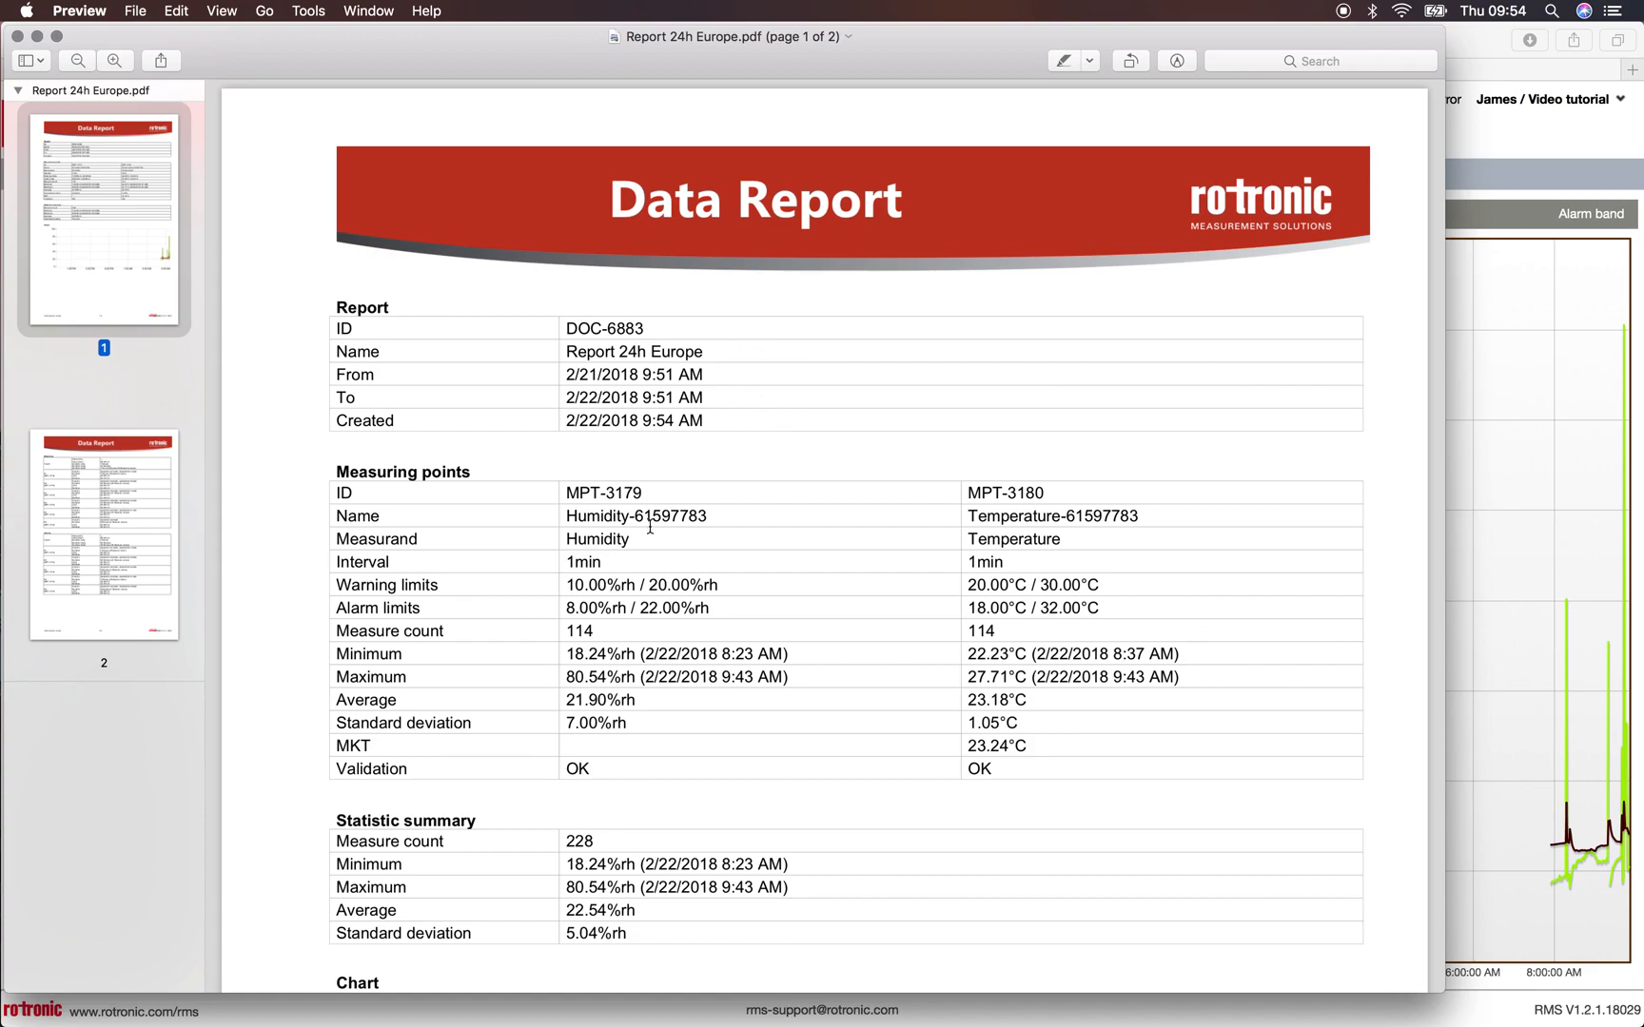
# Step: Examine the PDF report's measuring points, statistic summary, chart, warnings and alarms, and close the document
pyautogui.scroll(-3, 765, 564)
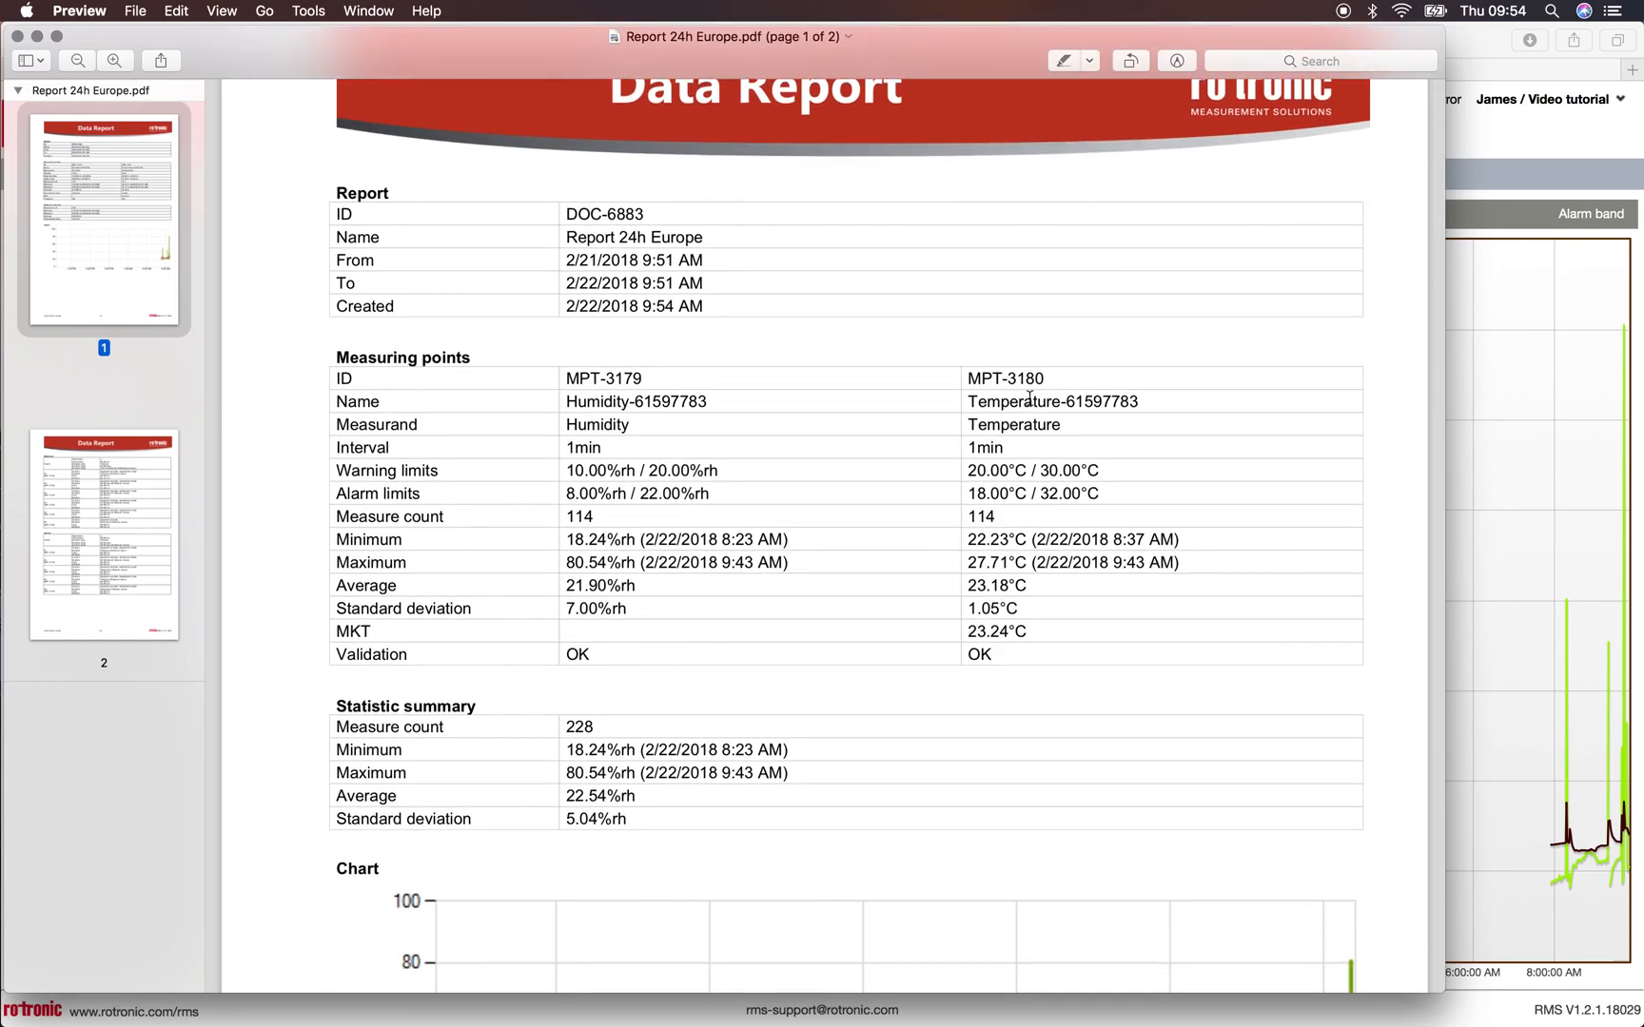
pyautogui.scroll(-5, 1113, 591)
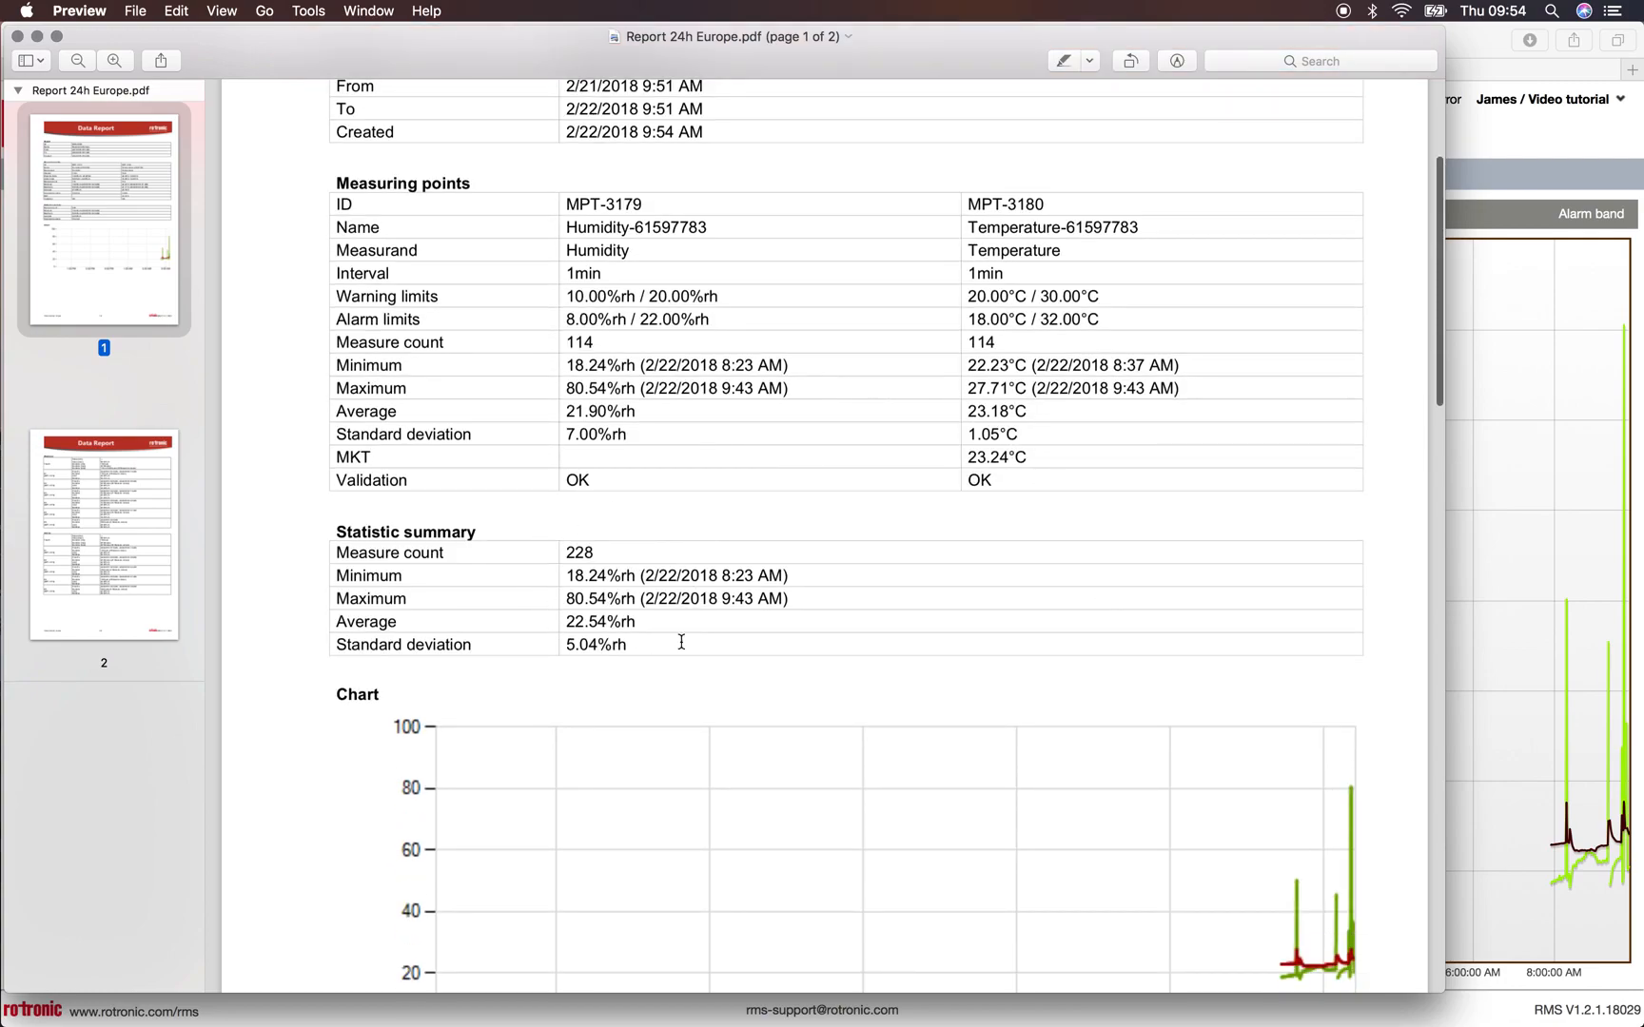
pyautogui.scroll(-10, 681, 642)
pyautogui.scroll(-15, 681, 642)
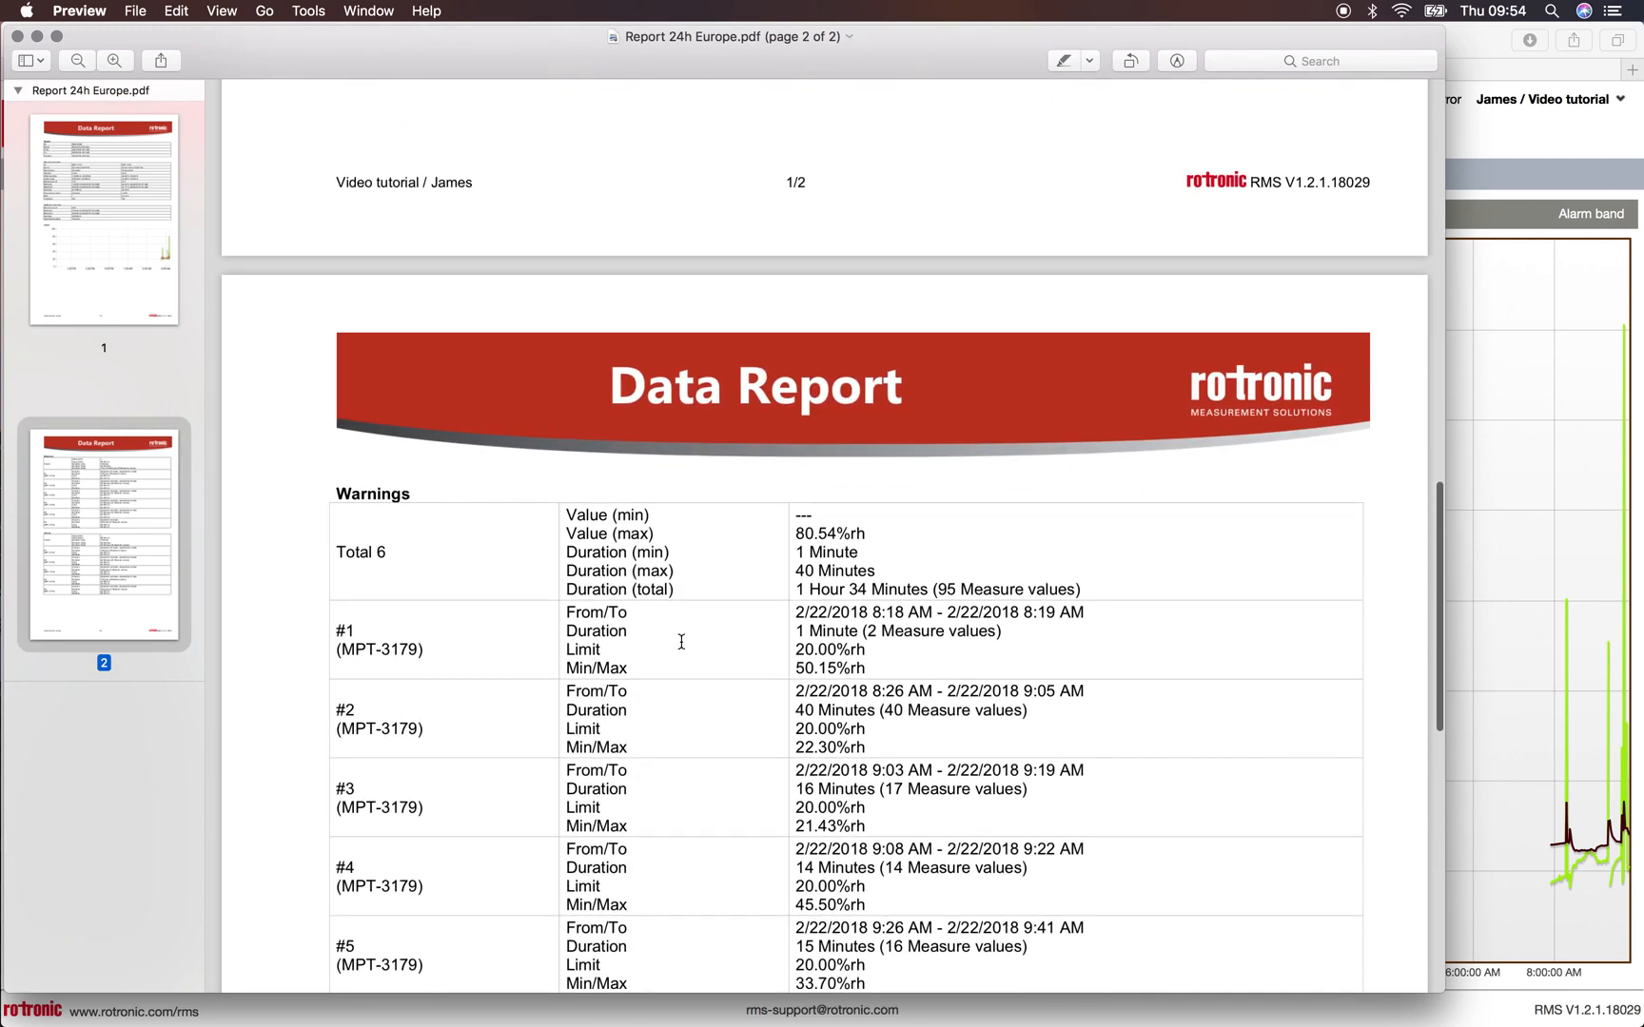
pyautogui.scroll(-13, 681, 642)
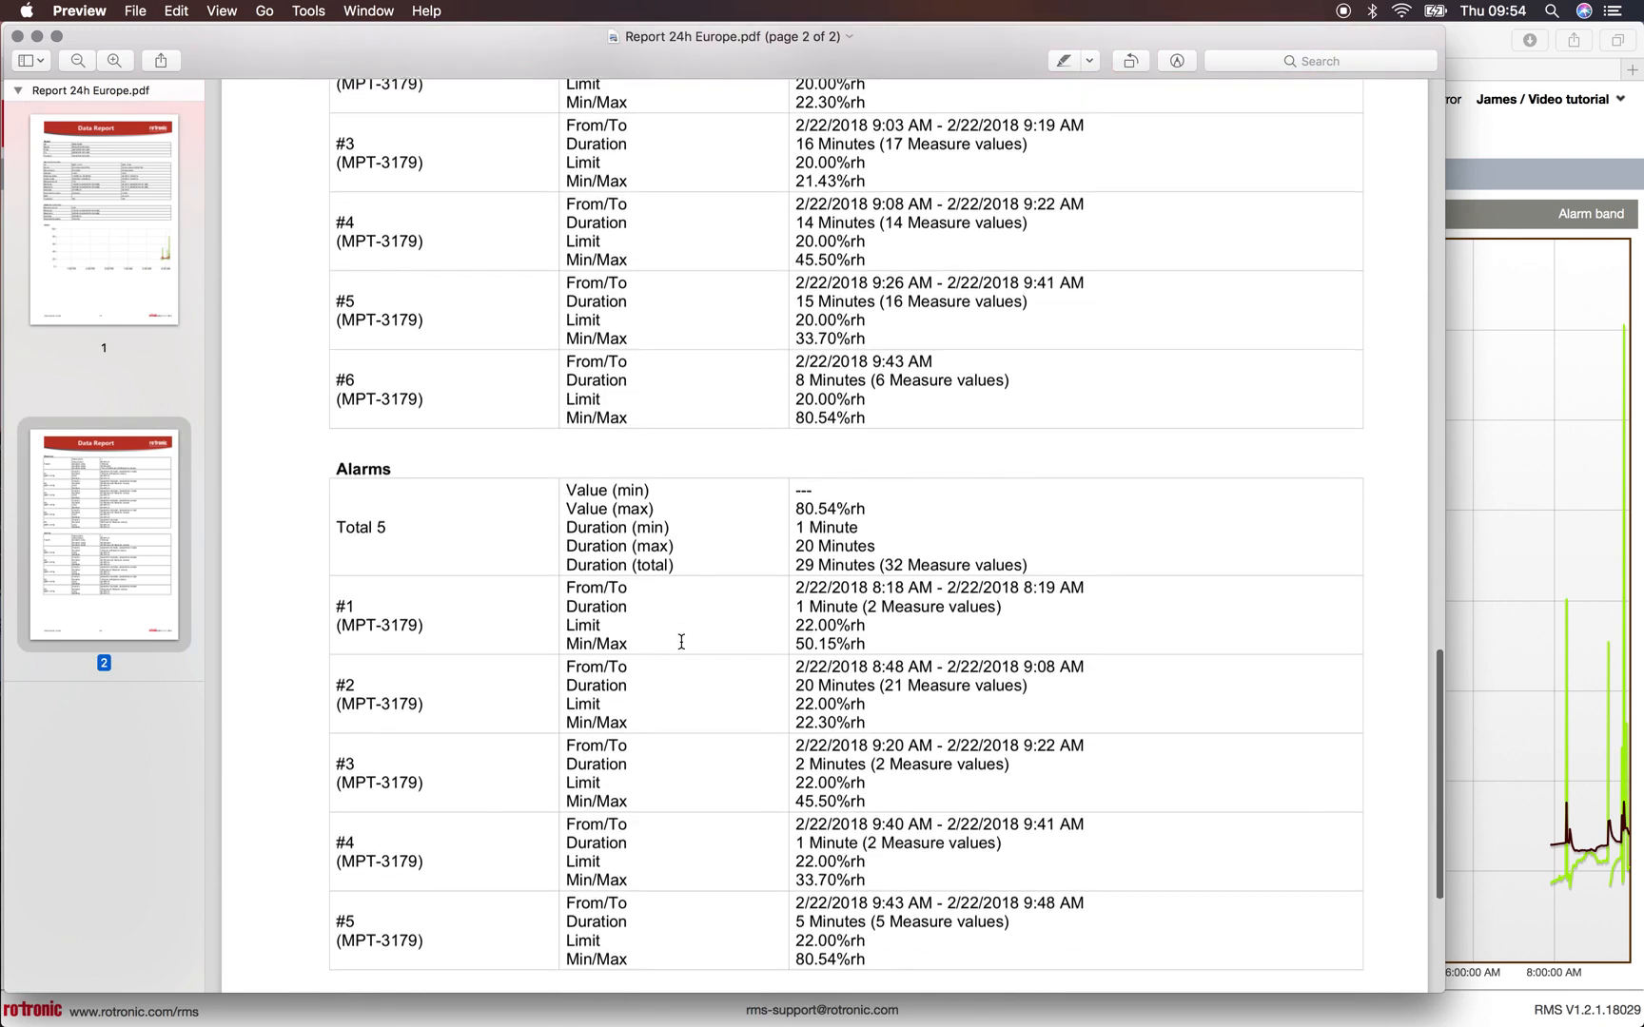
pyautogui.scroll(-8, 681, 642)
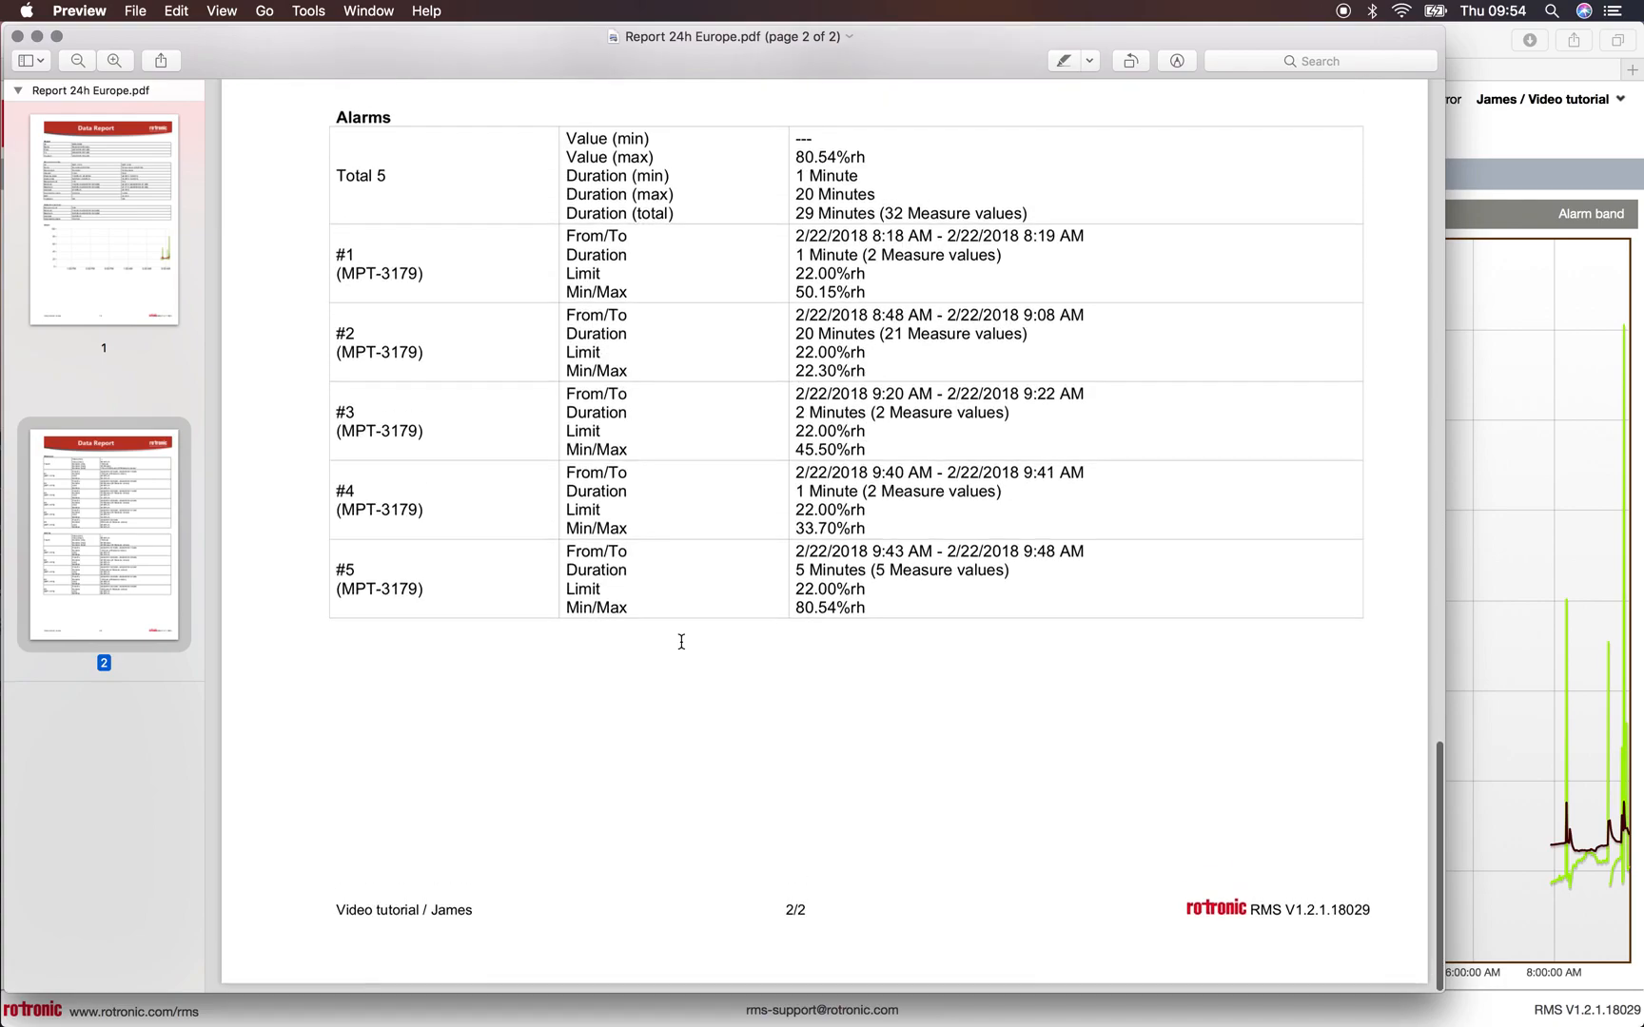
pyautogui.scroll(20, 681, 642)
pyautogui.scroll(20, 681, 642)
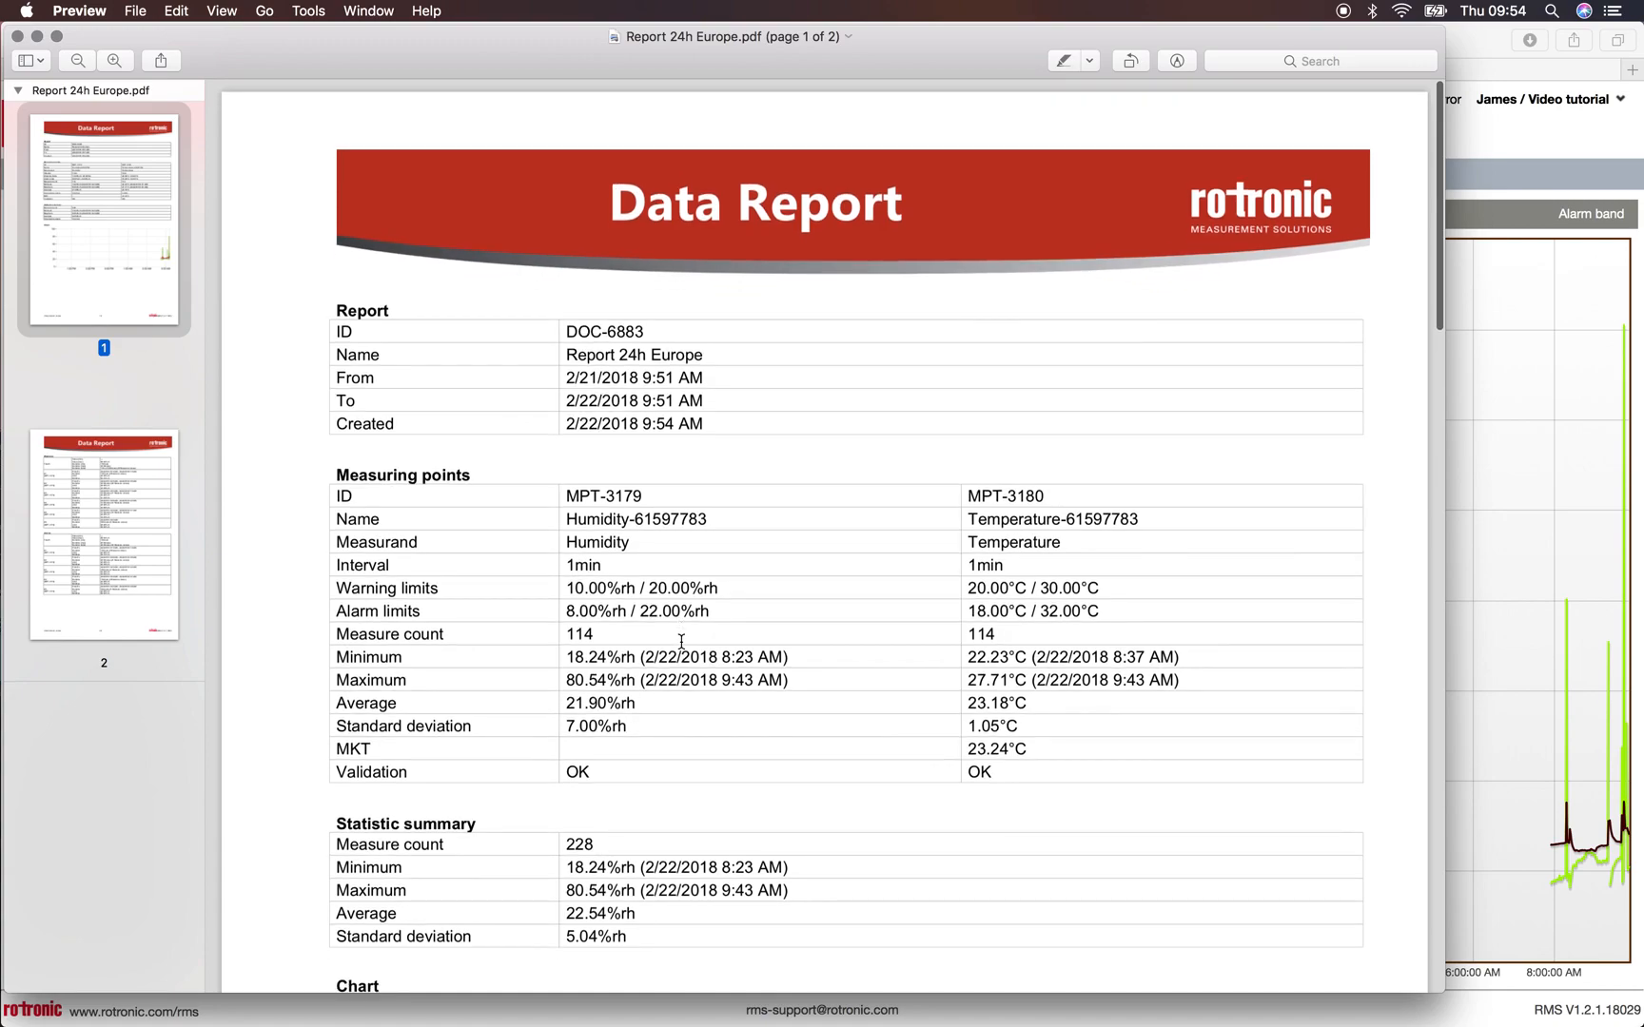
pyautogui.click(17, 37)
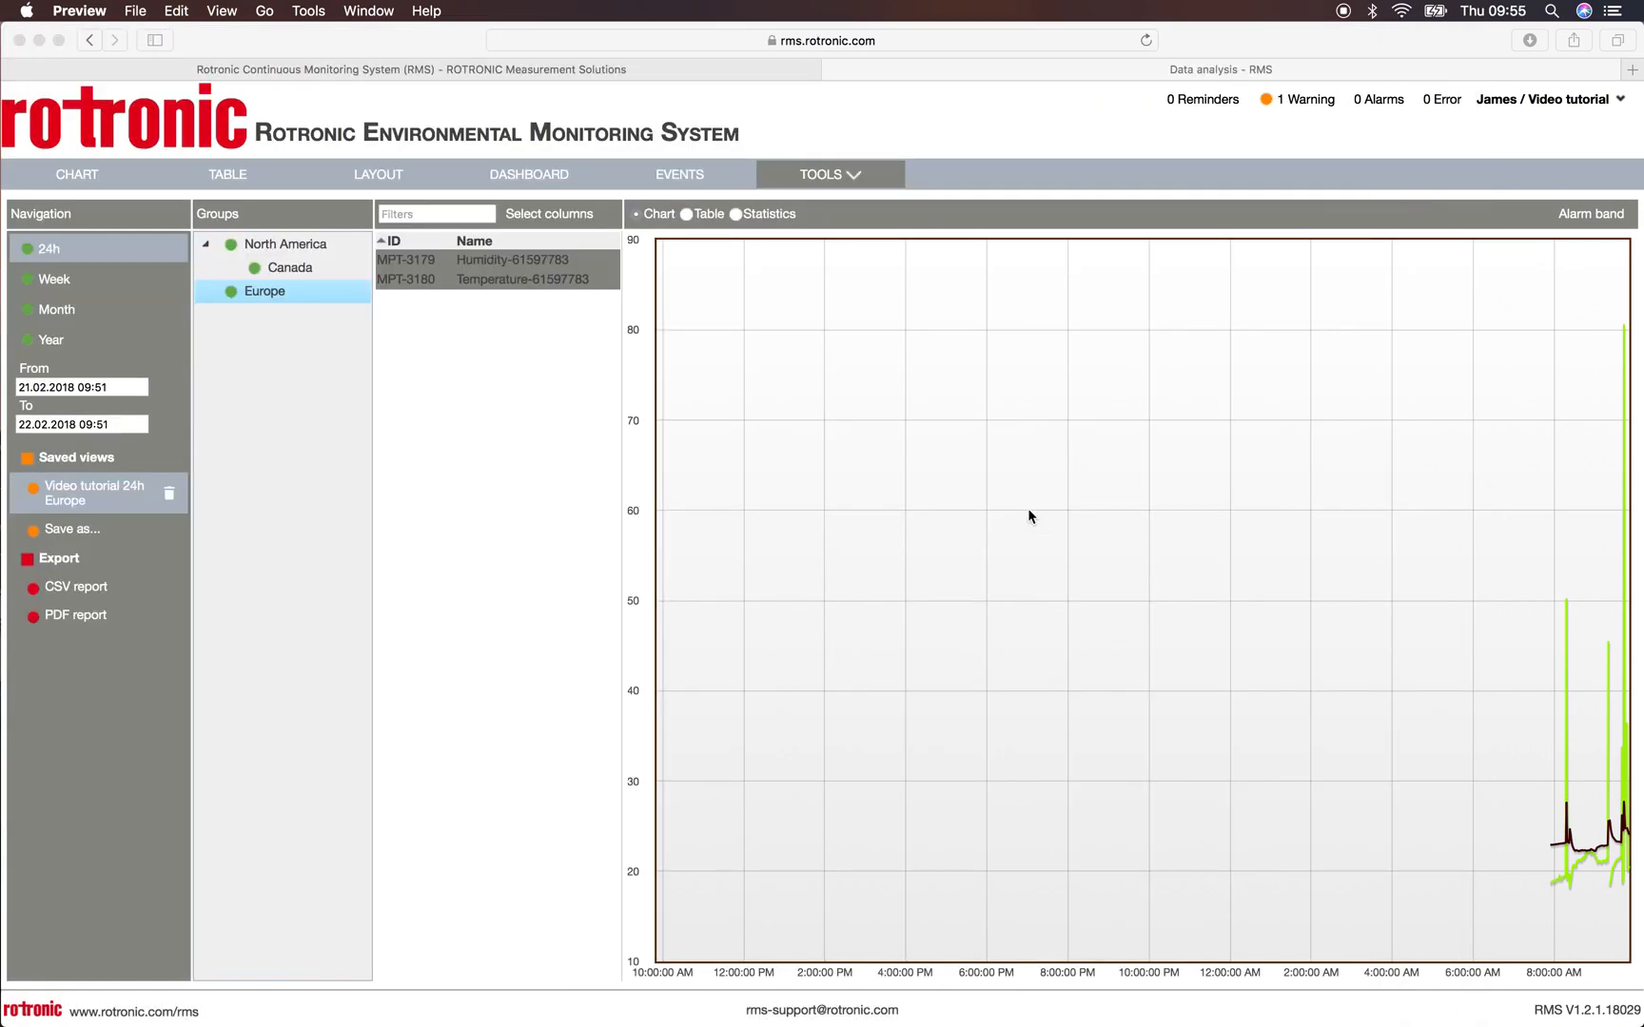